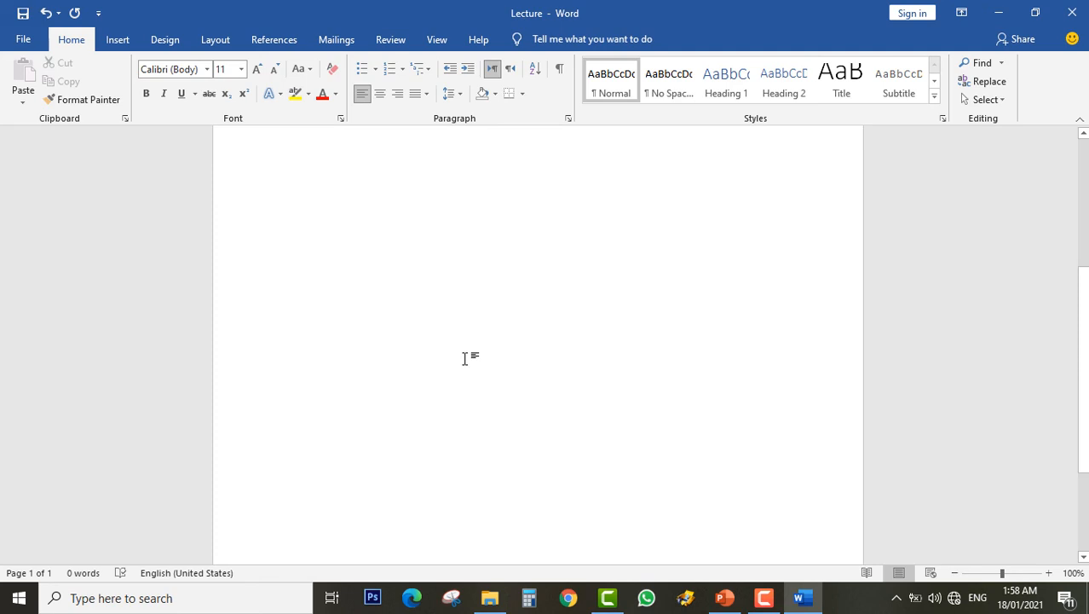
Insert Screenshot (2) from the Screenshots folder inside Pictures on this device, and delete it from the page
{"action": "left_click", "coordinate": [117, 40]}
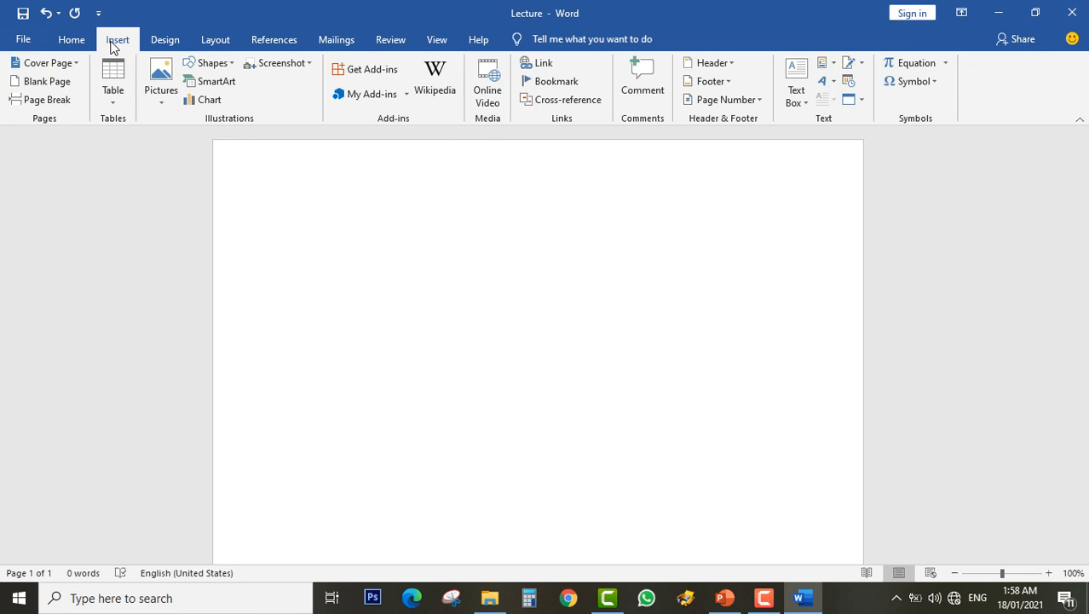
{"action": "left_click", "coordinate": [160, 88]}
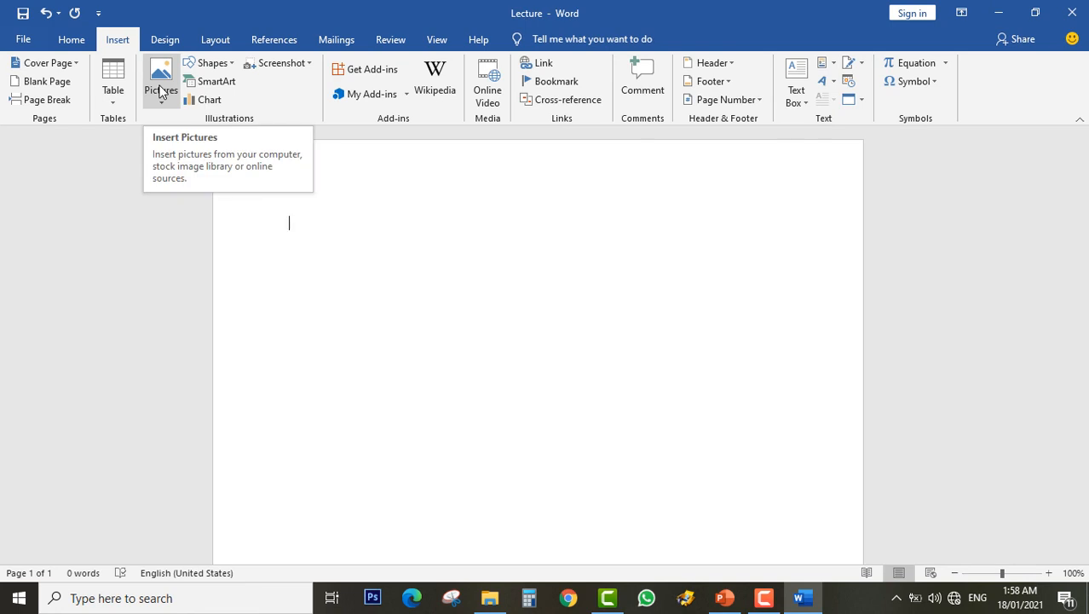
{"action": "left_click", "coordinate": [159, 91]}
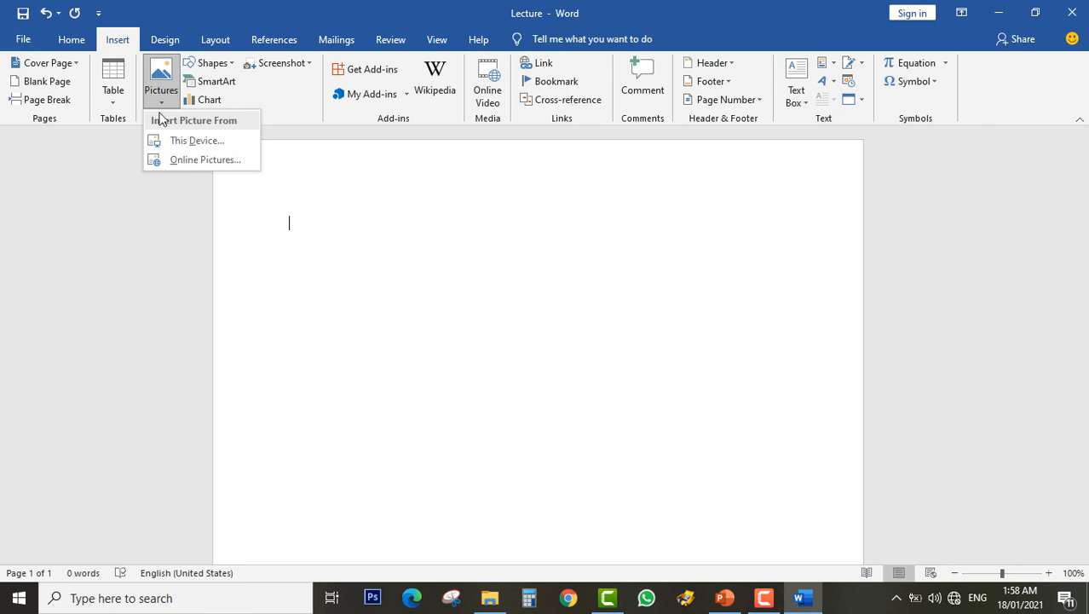
{"action": "left_click", "coordinate": [193, 142]}
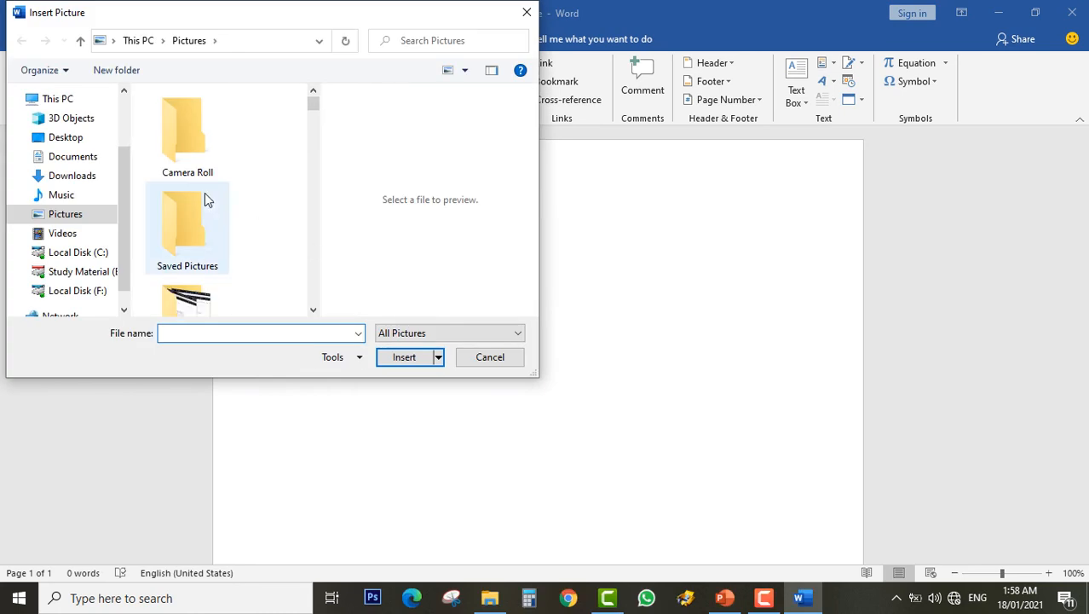
{"action": "double_click", "coordinate": [189, 230]}
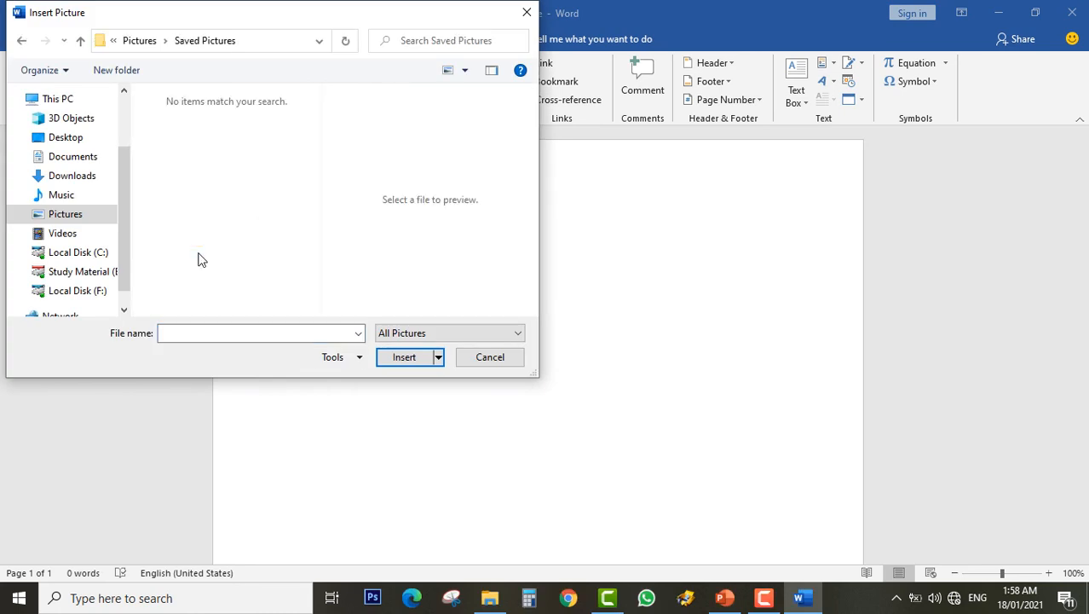
{"action": "left_click", "coordinate": [23, 41]}
{"action": "scroll", "coordinate": [226, 243], "scroll_direction": "down", "scroll_amount": 1}
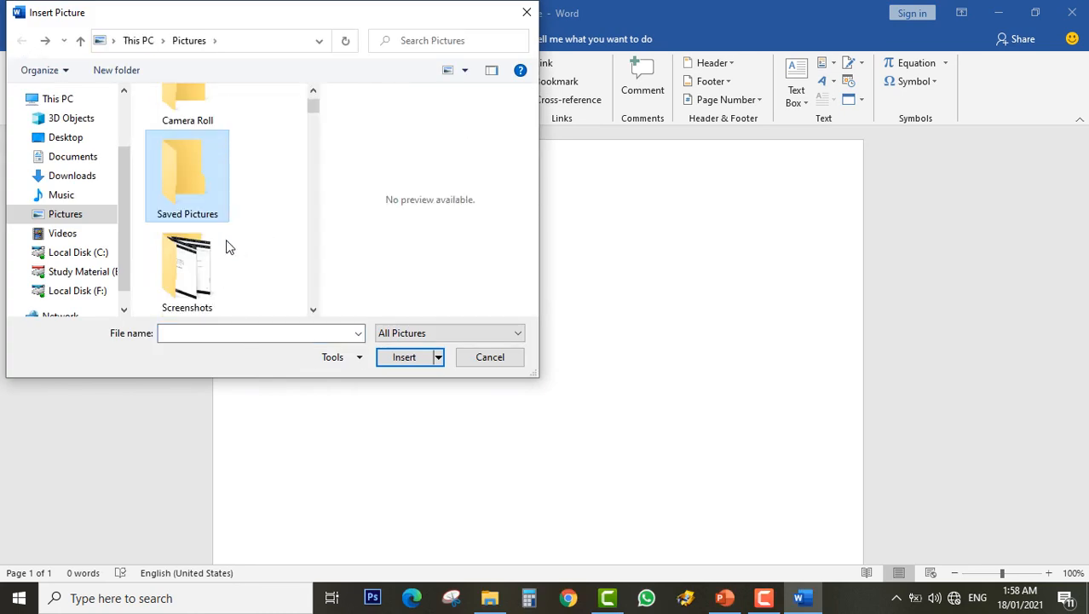
{"action": "double_click", "coordinate": [199, 271]}
{"action": "left_click", "coordinate": [273, 153]}
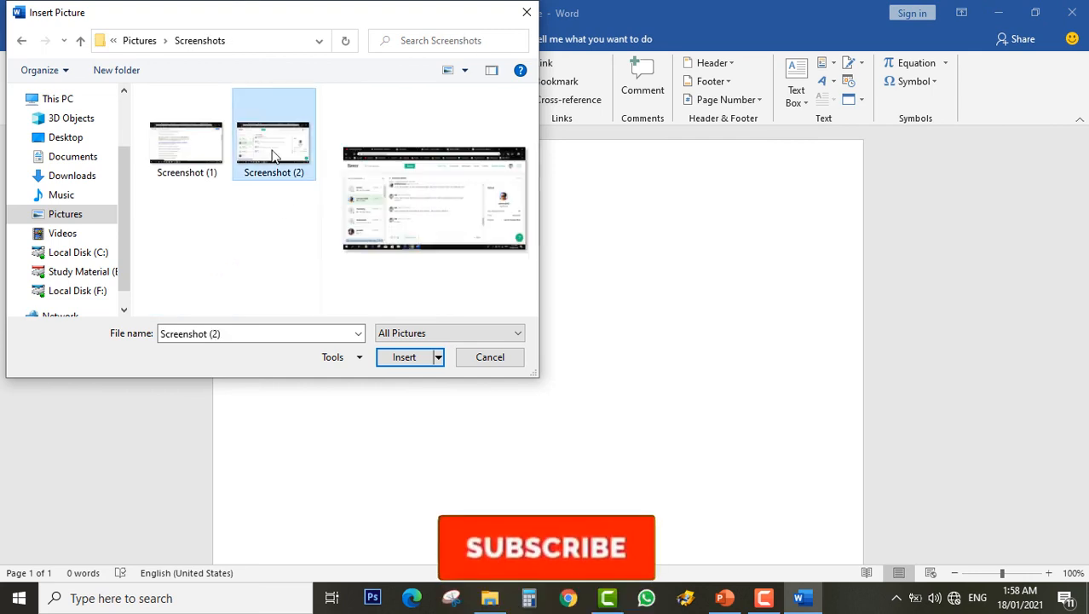
{"action": "left_click", "coordinate": [405, 357]}
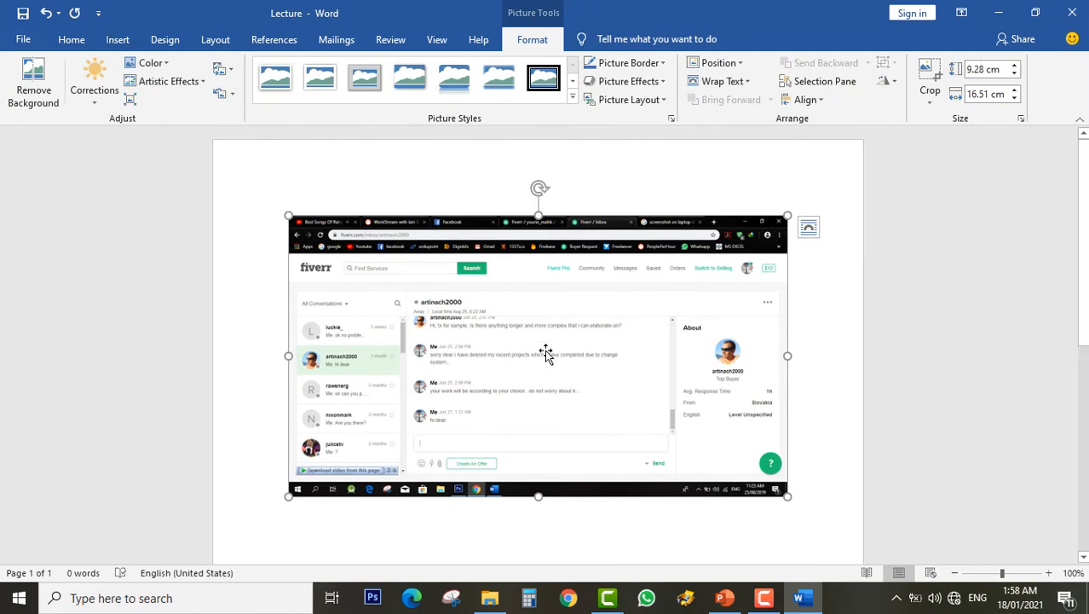
{"action": "key", "text": "Delete"}
{"action": "left_click", "coordinate": [119, 40]}
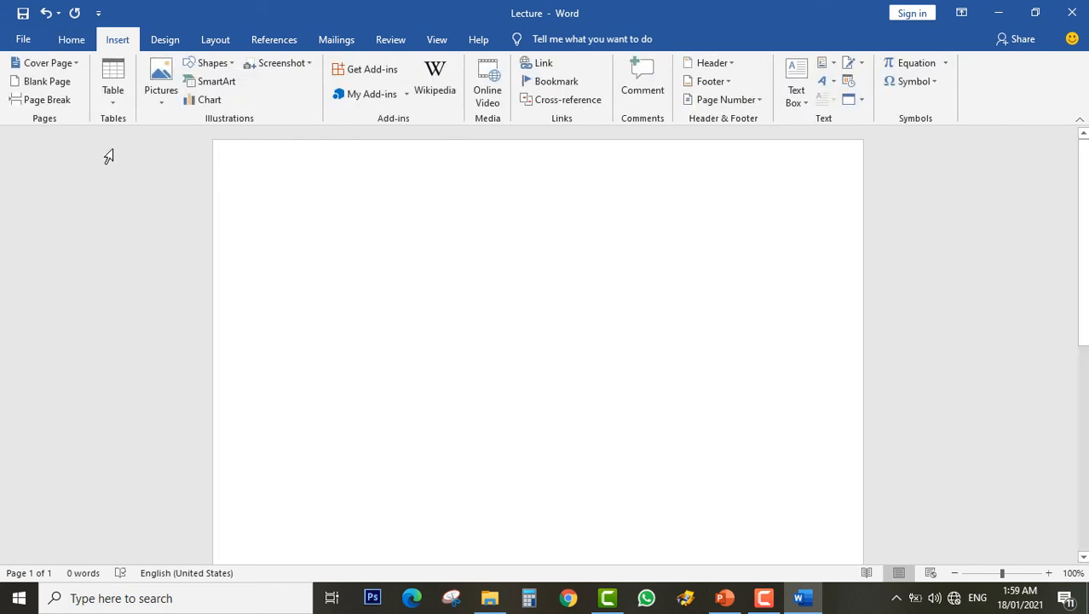
{"action": "left_click", "coordinate": [161, 85]}
{"action": "left_click", "coordinate": [182, 156]}
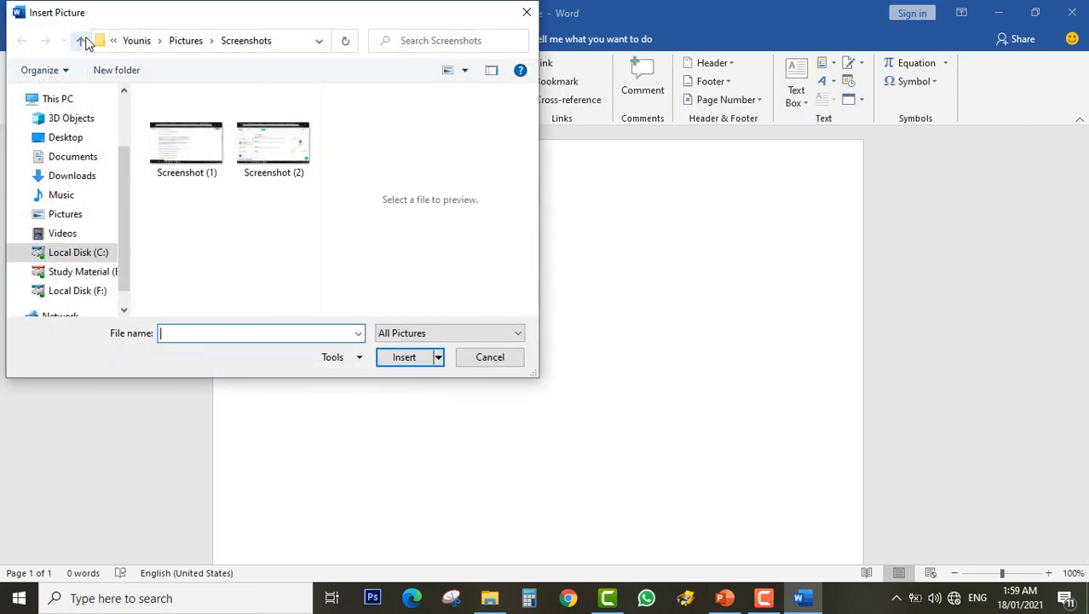
{"action": "left_click", "coordinate": [81, 40]}
{"action": "scroll", "coordinate": [222, 213], "scroll_direction": "down", "scroll_amount": 5}
{"action": "scroll", "coordinate": [191, 271], "scroll_direction": "down", "scroll_amount": 4}
{"action": "left_click", "coordinate": [196, 183]}
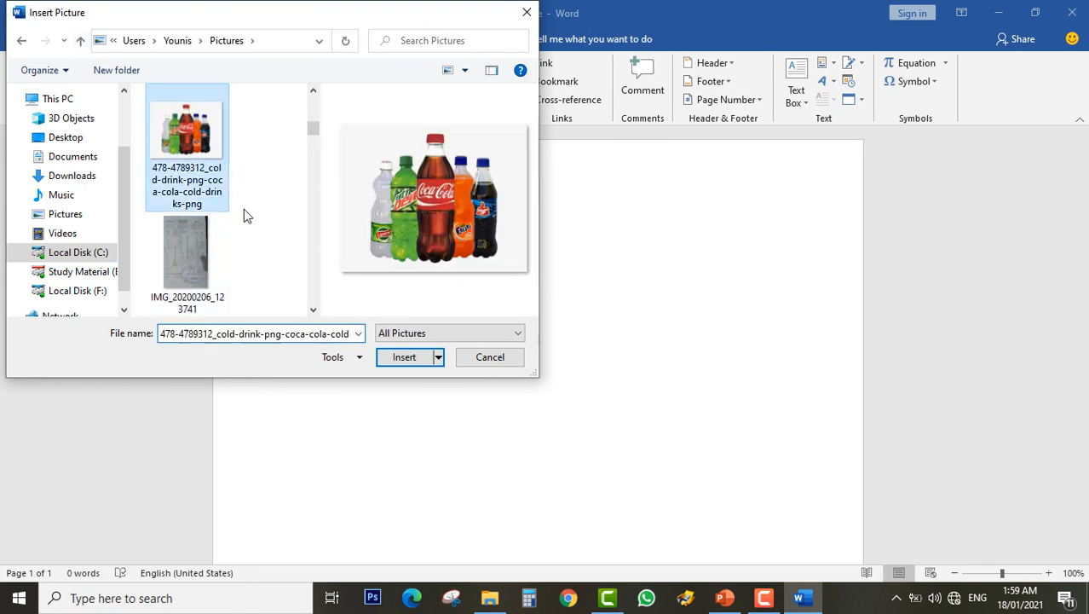
{"action": "left_click", "coordinate": [396, 358]}
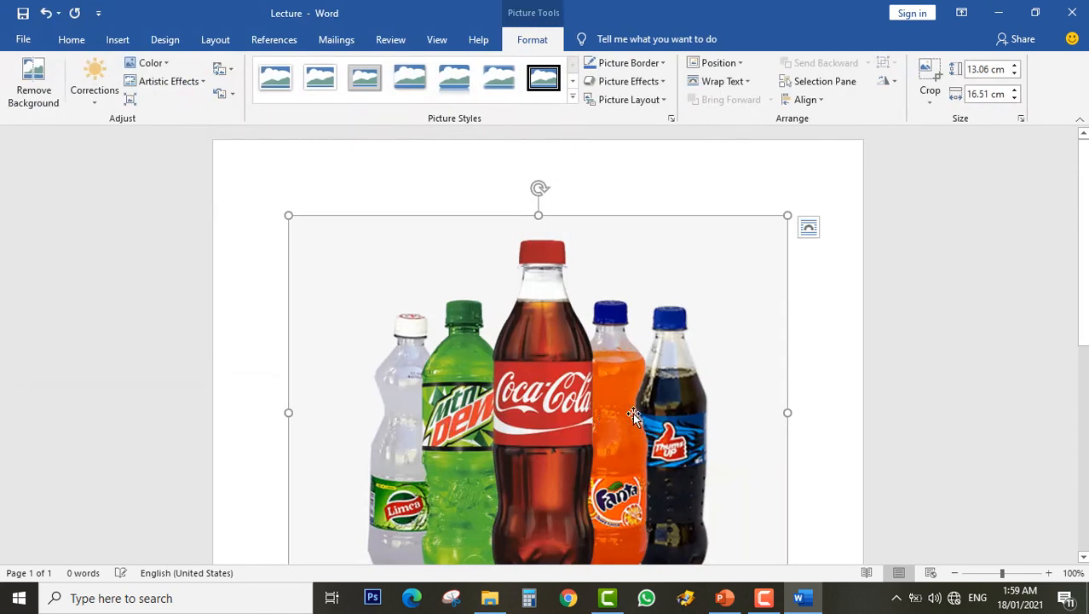
Apply the Bevel Perspective picture style to the bottles picture
{"action": "scroll", "coordinate": [877, 422], "scroll_direction": "down", "scroll_amount": 5}
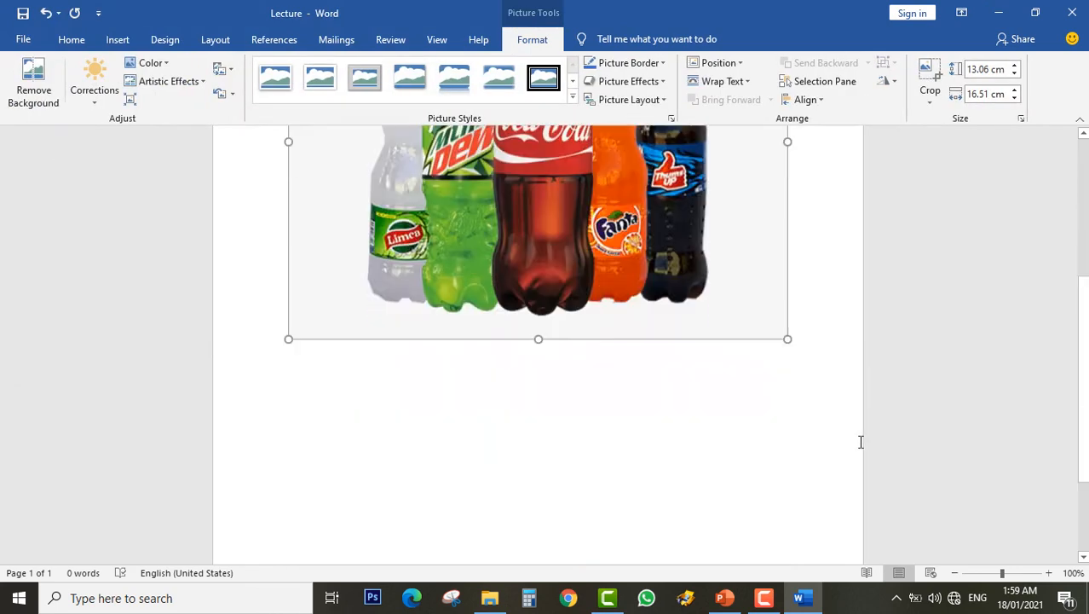
{"action": "scroll", "coordinate": [855, 437], "scroll_direction": "up", "scroll_amount": 4}
{"action": "scroll", "coordinate": [534, 395], "scroll_direction": "up", "scroll_amount": 2}
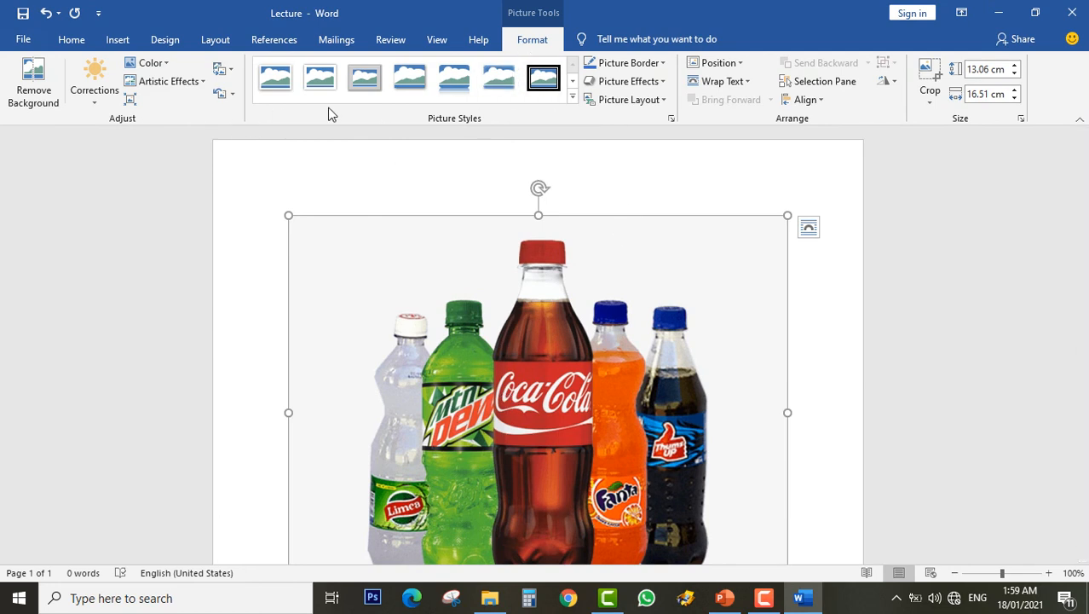
{"action": "left_click", "coordinate": [572, 99]}
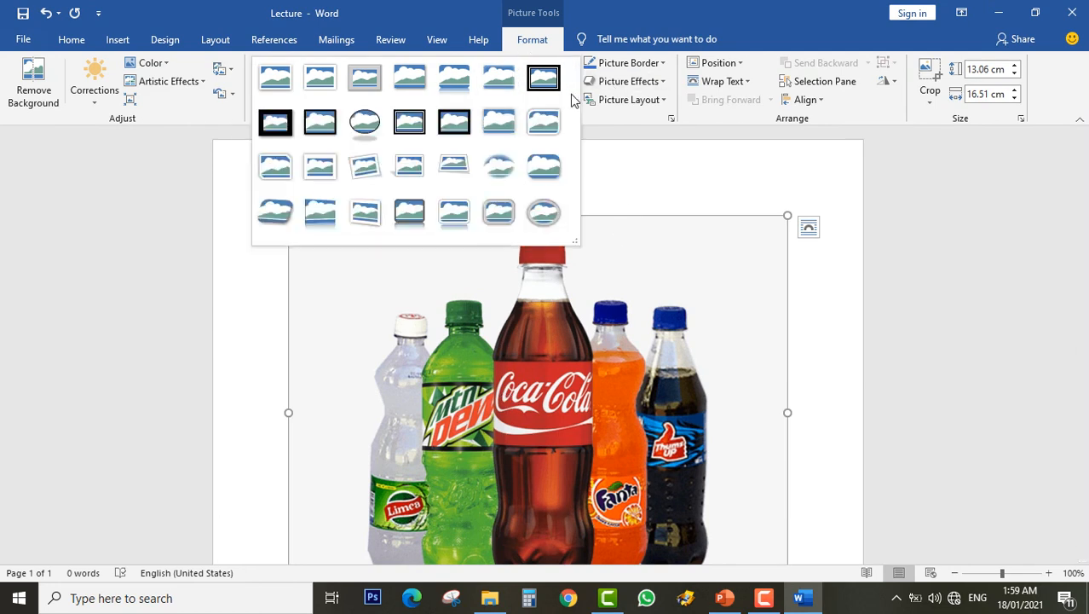
{"action": "left_click", "coordinate": [635, 200]}
{"action": "left_click", "coordinate": [573, 100]}
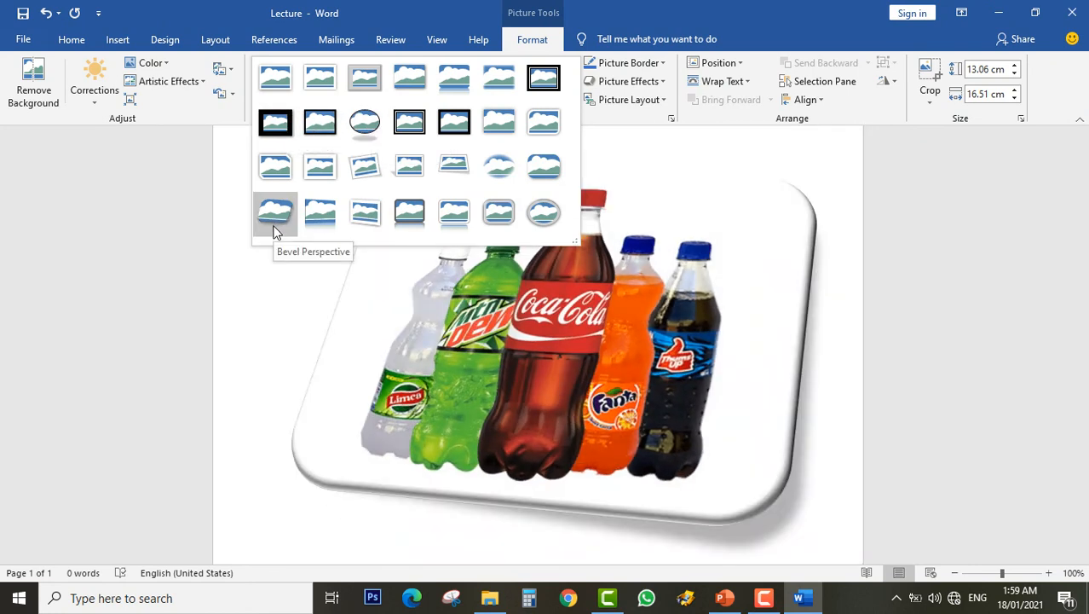
{"action": "left_click", "coordinate": [275, 230]}
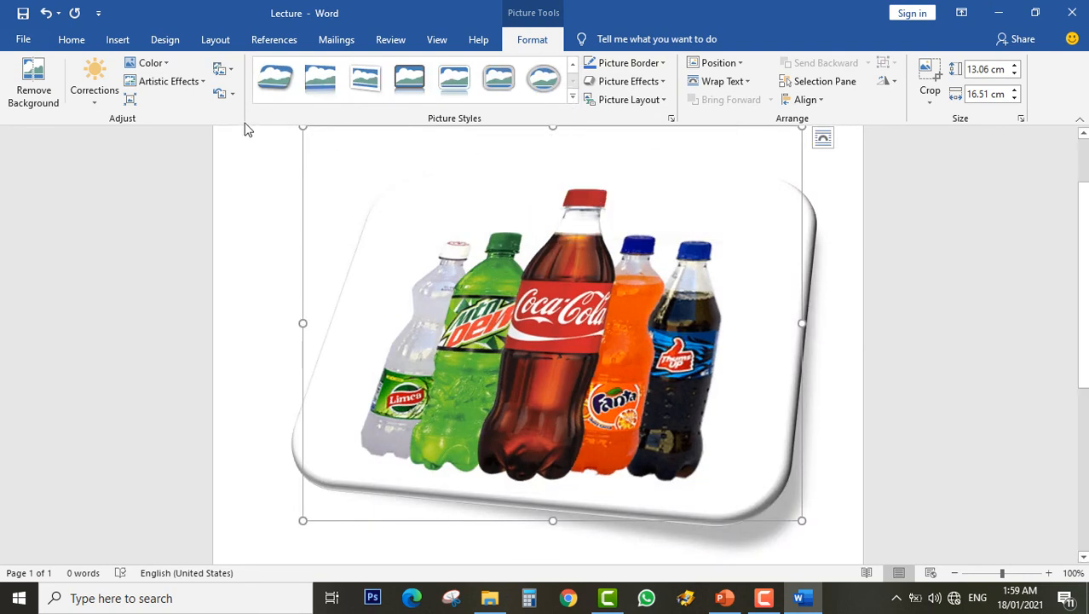
Try several brightness and contrast corrections on the bottles picture, starting with brightness 0% and contrast -40% and ending with the darkest, highest-contrast preset
{"action": "left_click", "coordinate": [96, 100]}
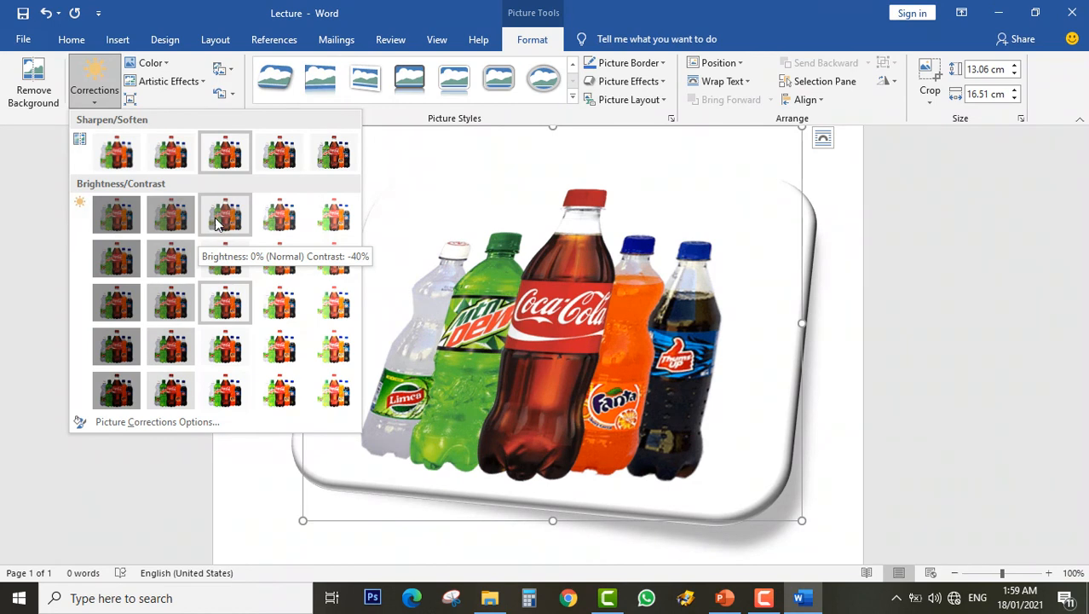
{"action": "left_click", "coordinate": [216, 223]}
{"action": "left_click", "coordinate": [103, 104]}
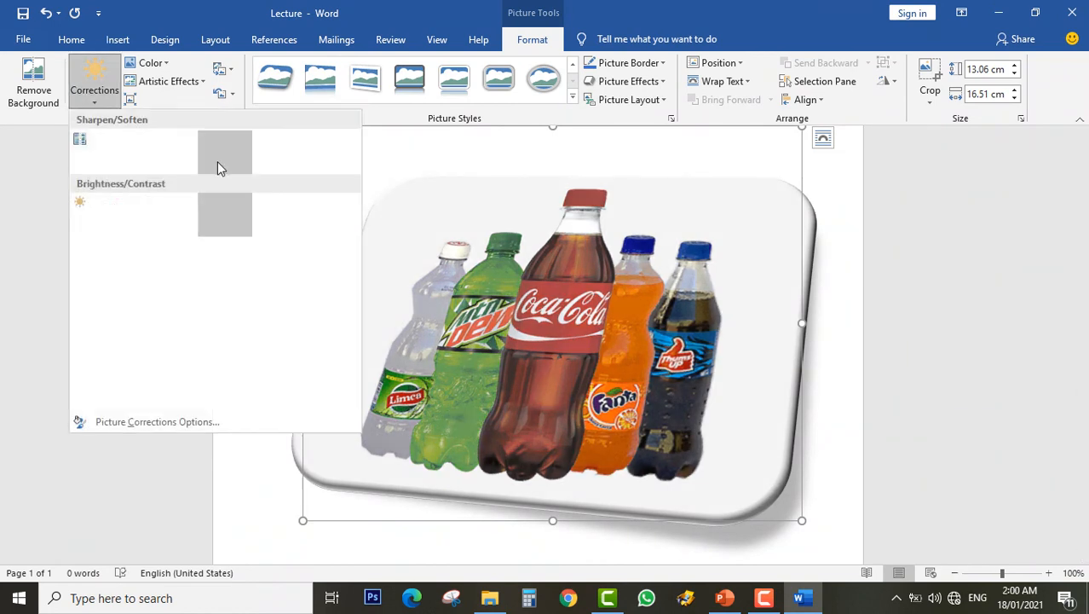
{"action": "left_click", "coordinate": [274, 224]}
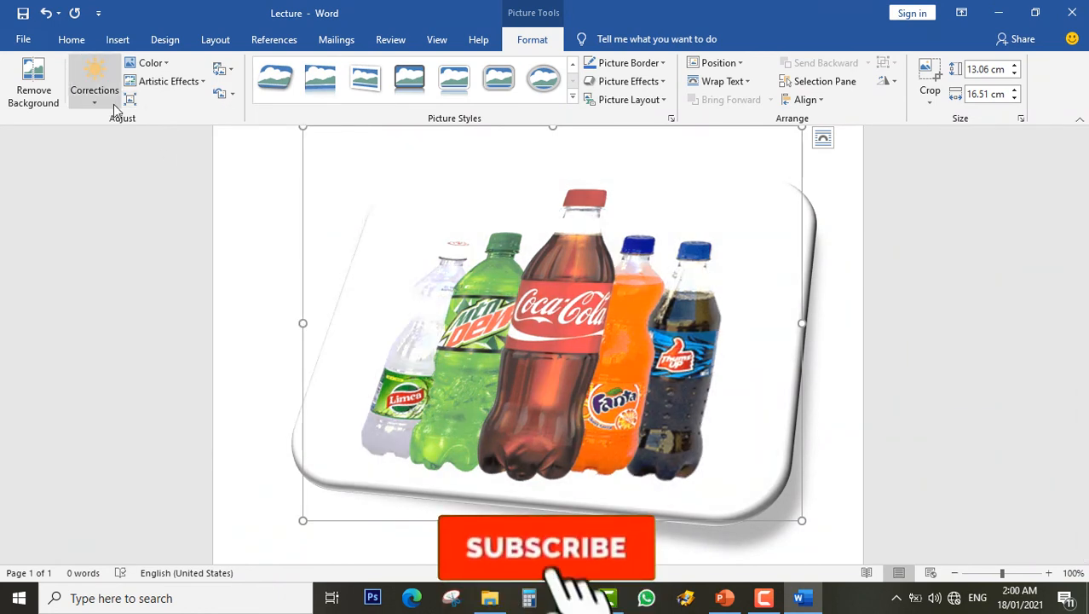
{"action": "left_click", "coordinate": [90, 93]}
{"action": "left_click", "coordinate": [171, 348]}
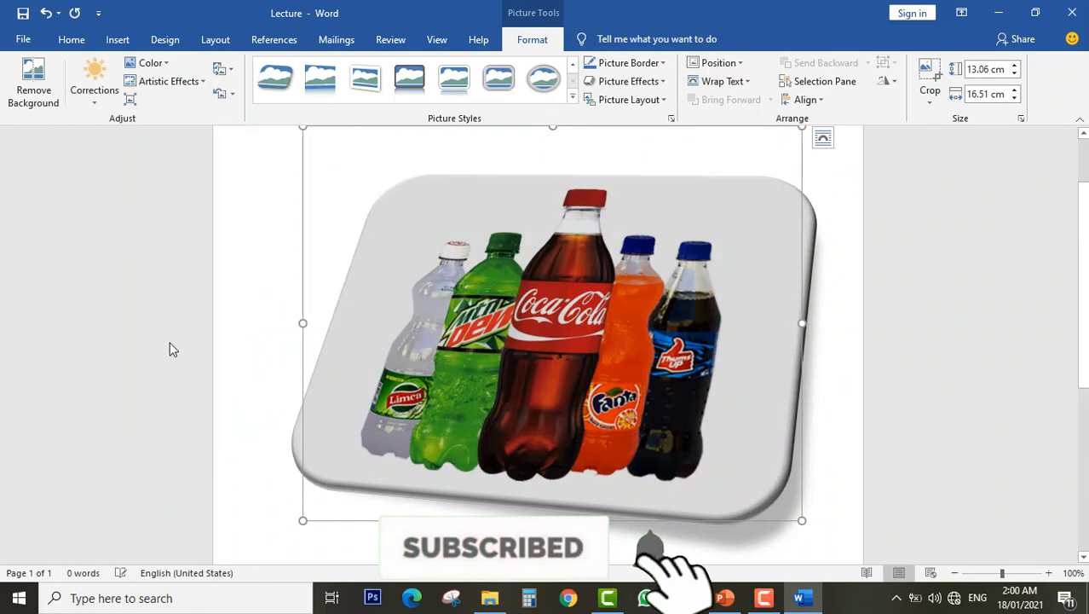
{"action": "left_click", "coordinate": [106, 101]}
{"action": "left_click", "coordinate": [113, 392]}
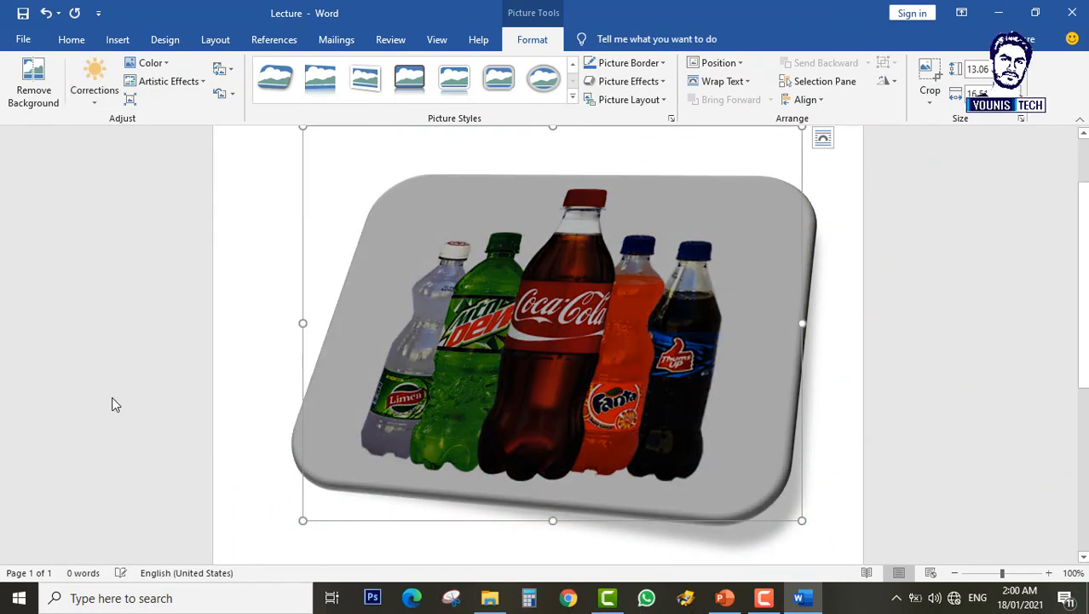
Recolor the bottles picture with the light blue preset, followed by the dark gold preset
{"action": "left_click", "coordinate": [150, 63]}
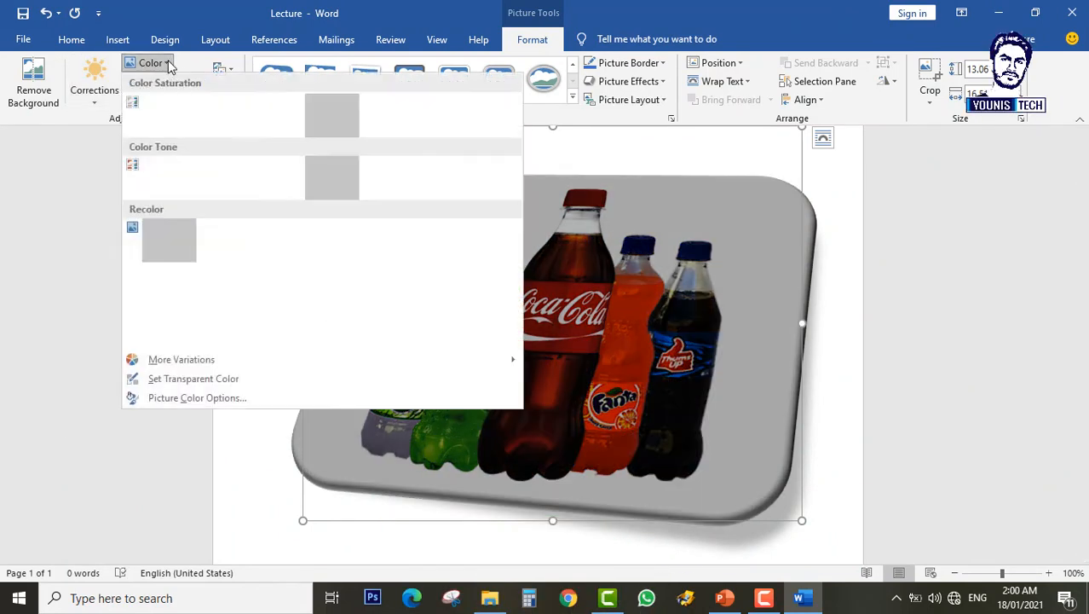
{"action": "left_click", "coordinate": [227, 331]}
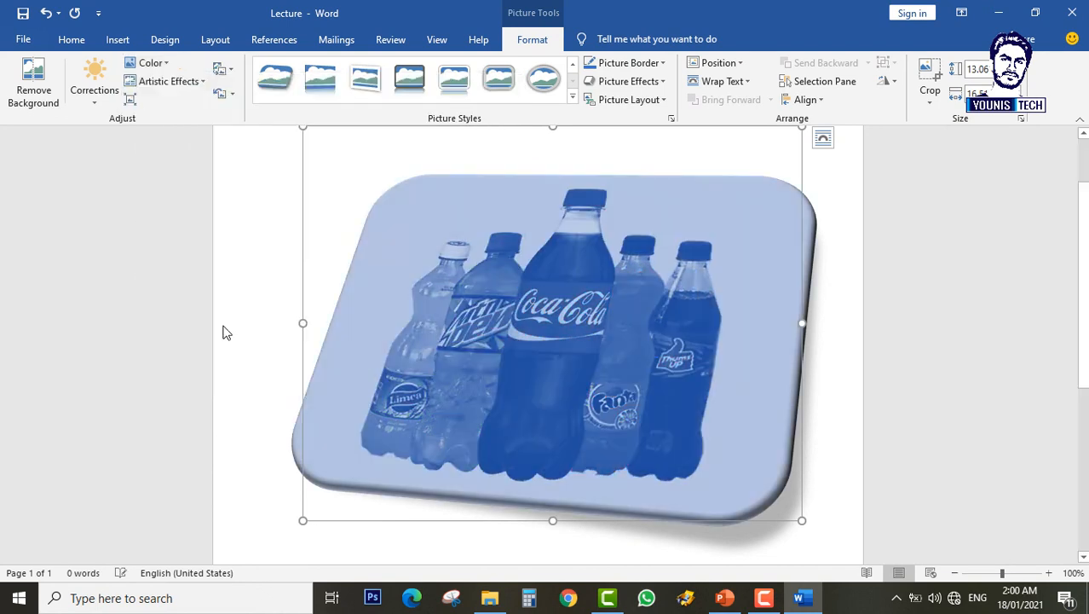
{"action": "left_click", "coordinate": [150, 63]}
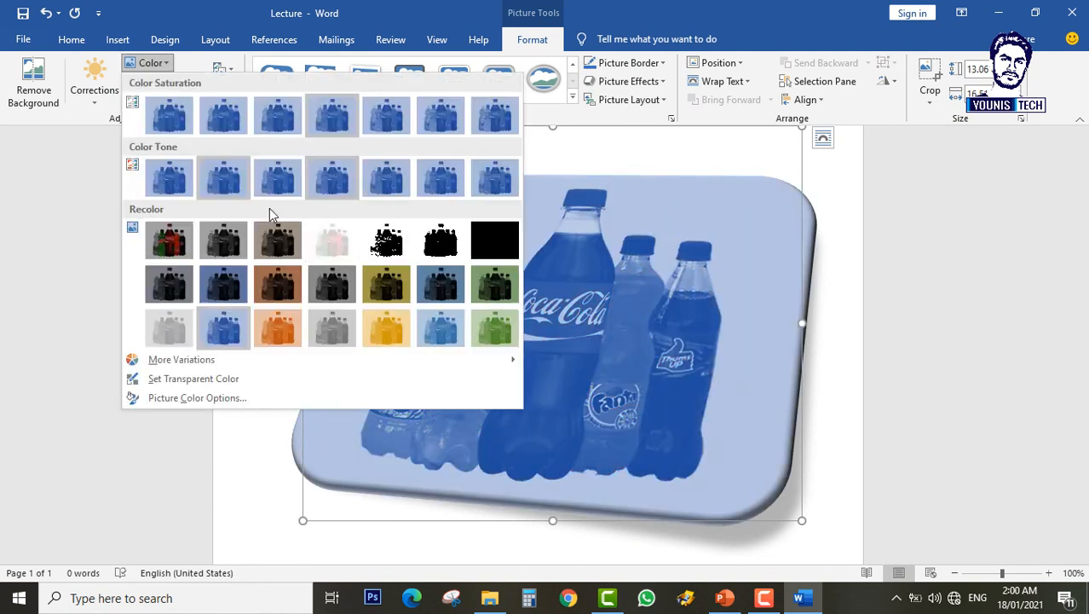
{"action": "left_click", "coordinate": [388, 290]}
Recolor the bottles picture with the dark orange preset, followed by a steel-blue variation
{"action": "left_click", "coordinate": [150, 63]}
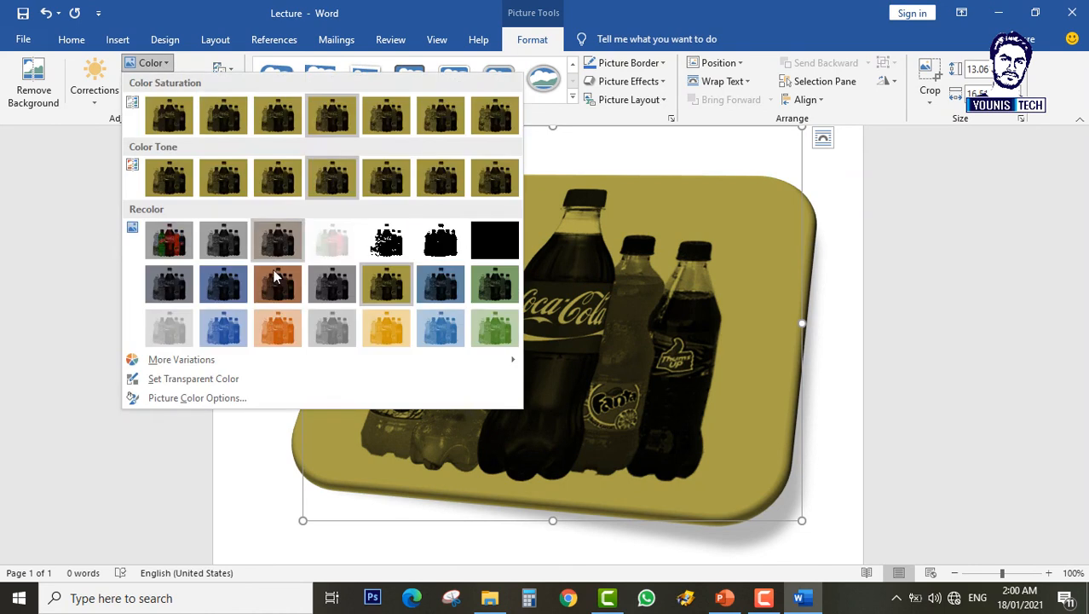
{"action": "left_click", "coordinate": [274, 281]}
{"action": "left_click", "coordinate": [150, 63]}
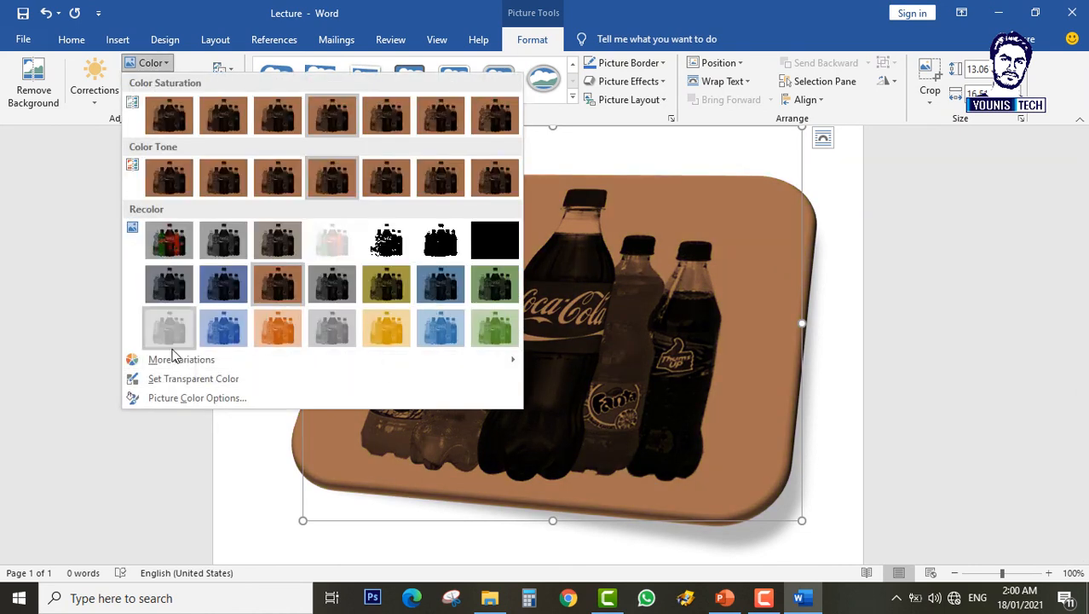
{"action": "mouse_move", "coordinate": [175, 359]}
{"action": "left_click", "coordinate": [585, 412]}
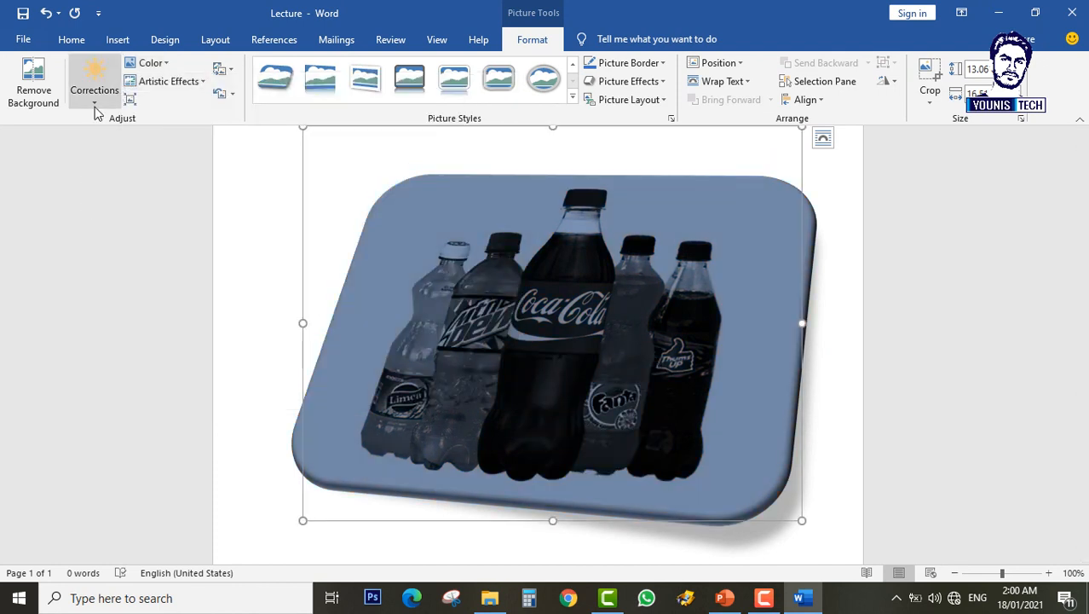
Try background removal on the bottles picture, and undo it together with the steel-blue and dark orange recolors
{"action": "left_click", "coordinate": [34, 96]}
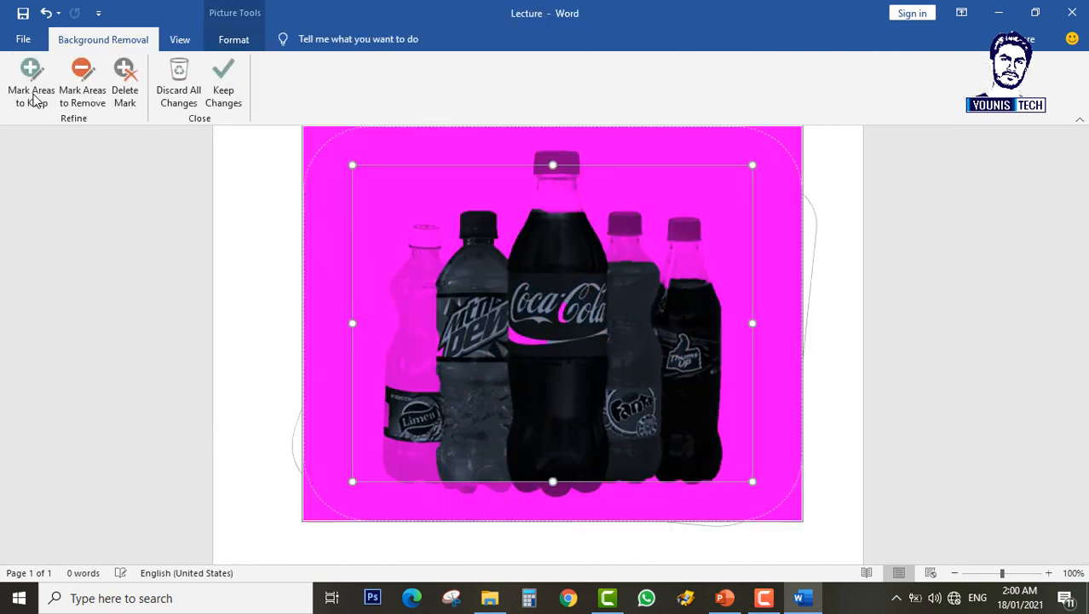
{"action": "left_click", "coordinate": [47, 14]}
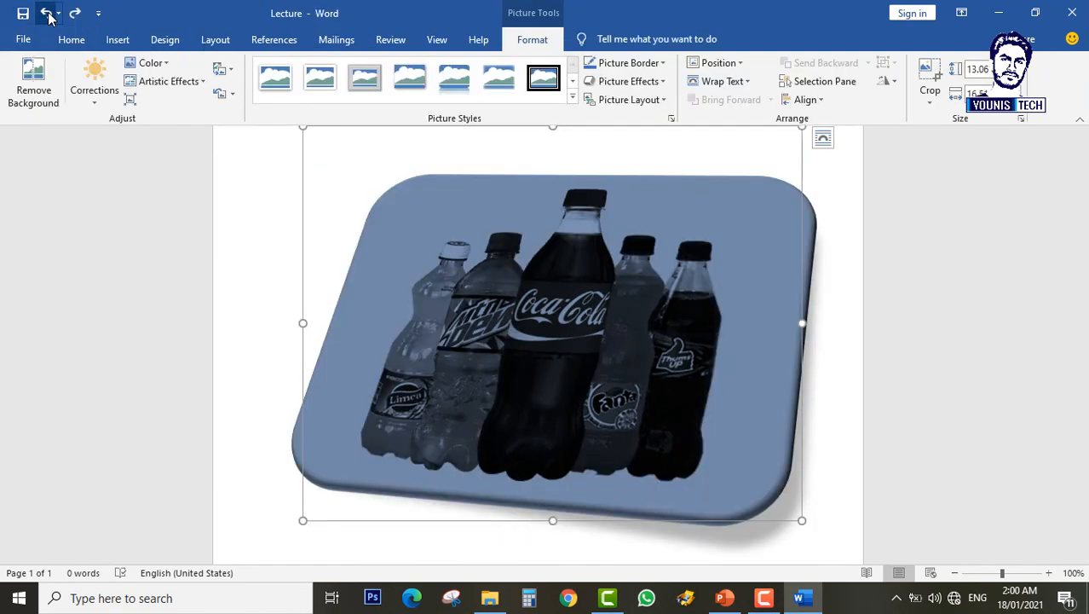
{"action": "left_click", "coordinate": [47, 13]}
{"action": "left_click", "coordinate": [46, 13]}
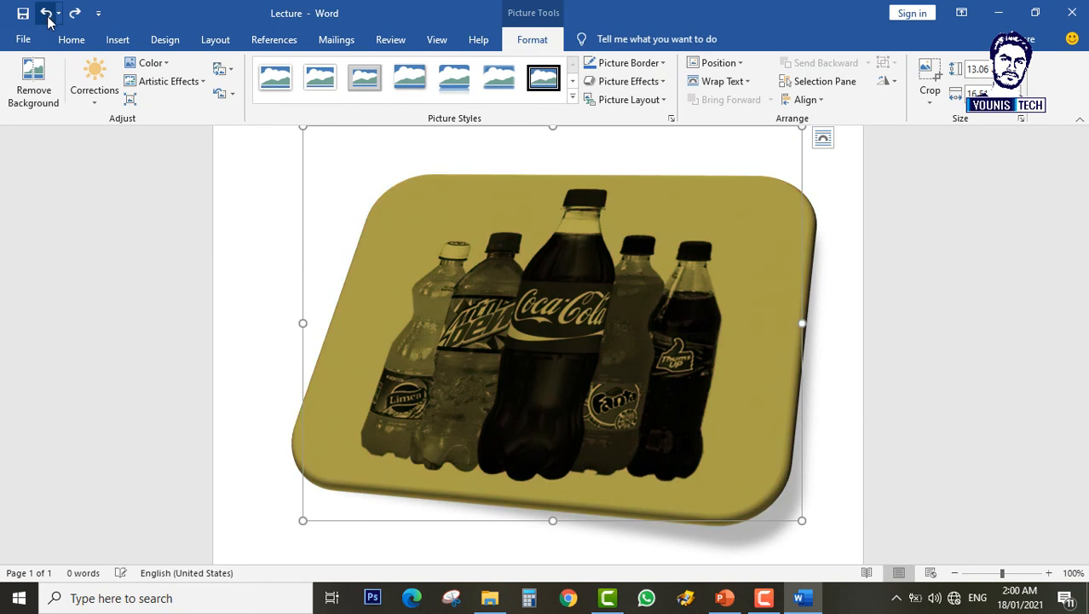
Apply the simple white frame picture style to the bottles picture
{"action": "left_click", "coordinate": [661, 62]}
{"action": "left_click", "coordinate": [543, 277]}
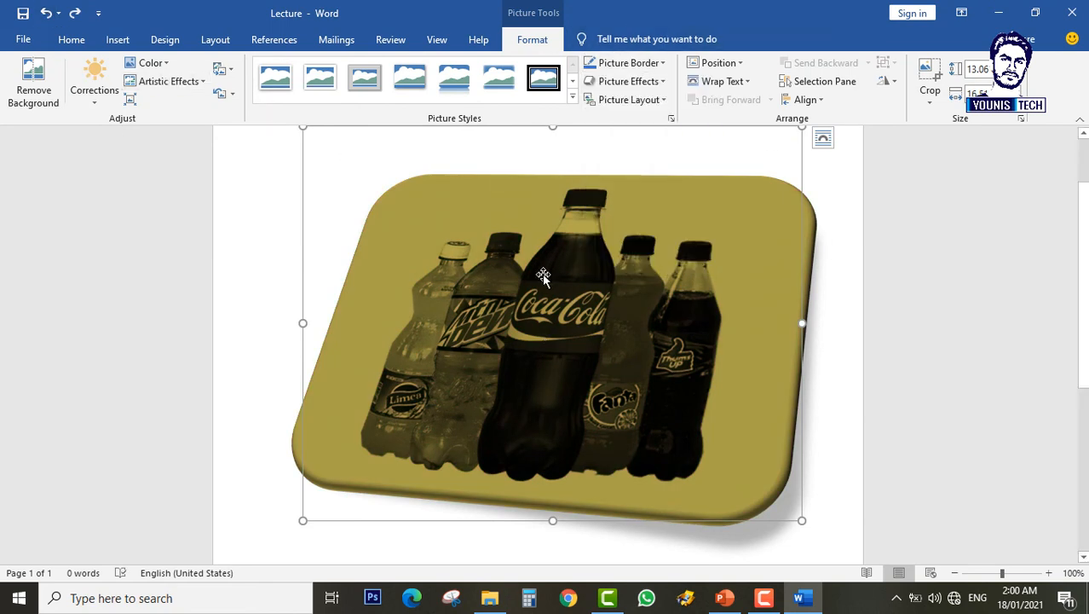
{"action": "left_click", "coordinate": [573, 97]}
{"action": "left_click", "coordinate": [280, 94]}
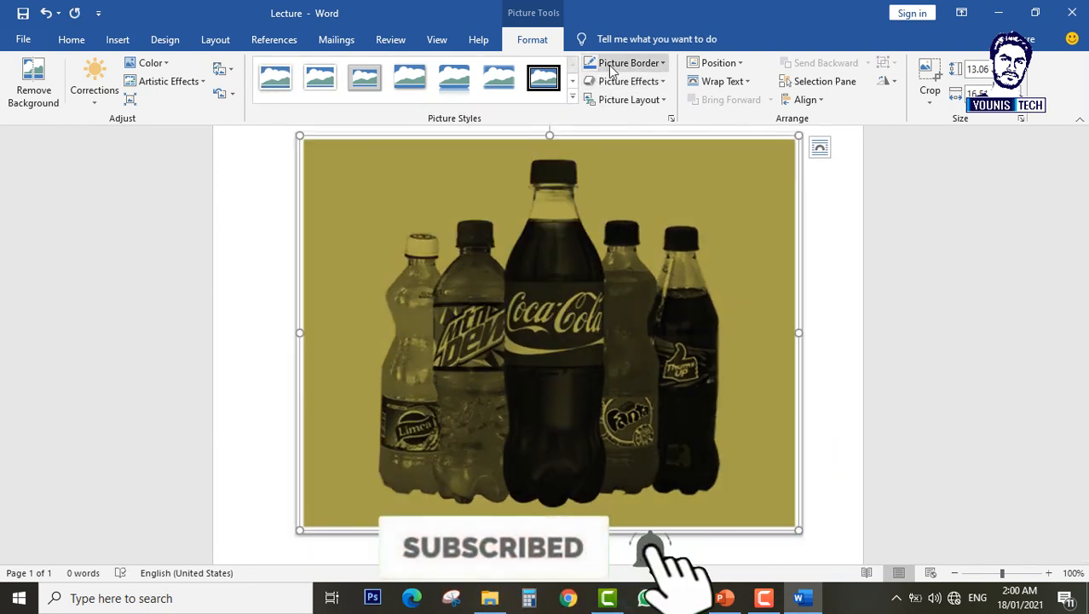
{"action": "left_click", "coordinate": [573, 98]}
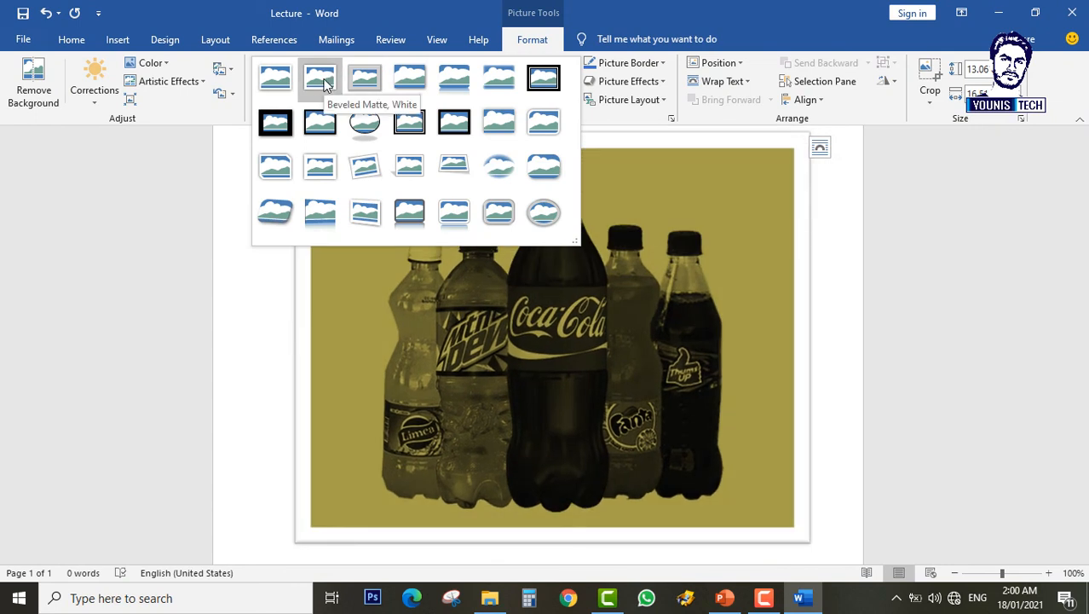
{"action": "left_click", "coordinate": [720, 375]}
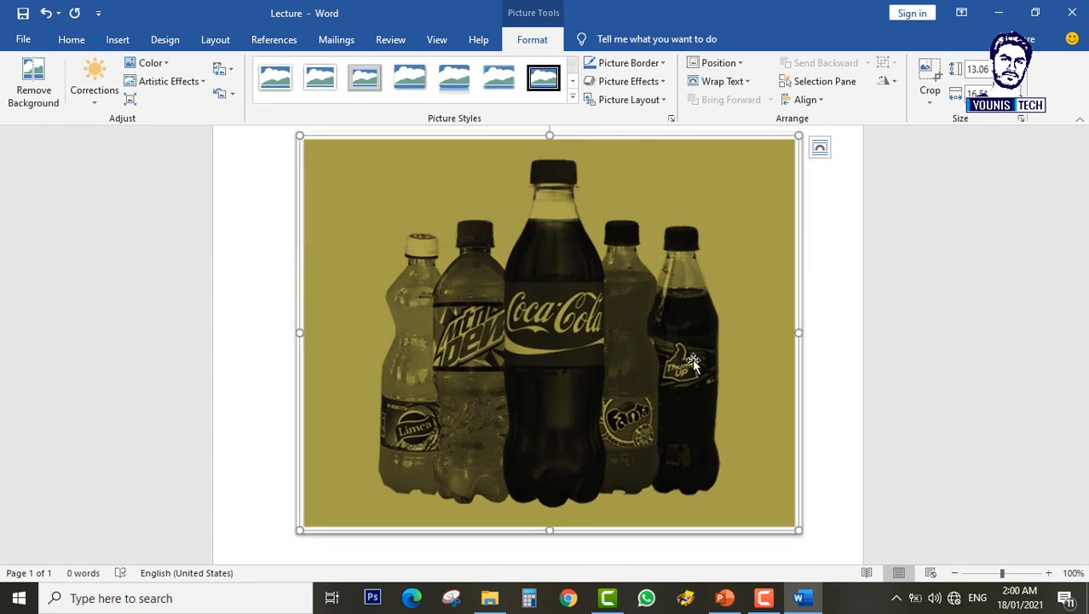
Give the bottles picture a yellow border and a perspective 3-D rotation that makes its right side recede
{"action": "left_click", "coordinate": [629, 62]}
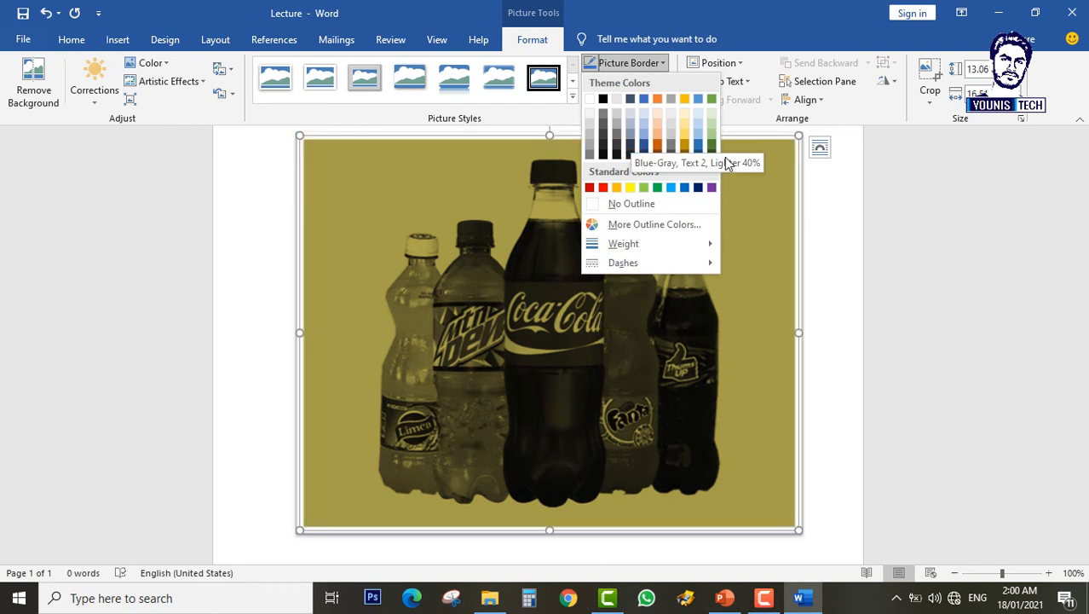
{"action": "left_click", "coordinate": [633, 188]}
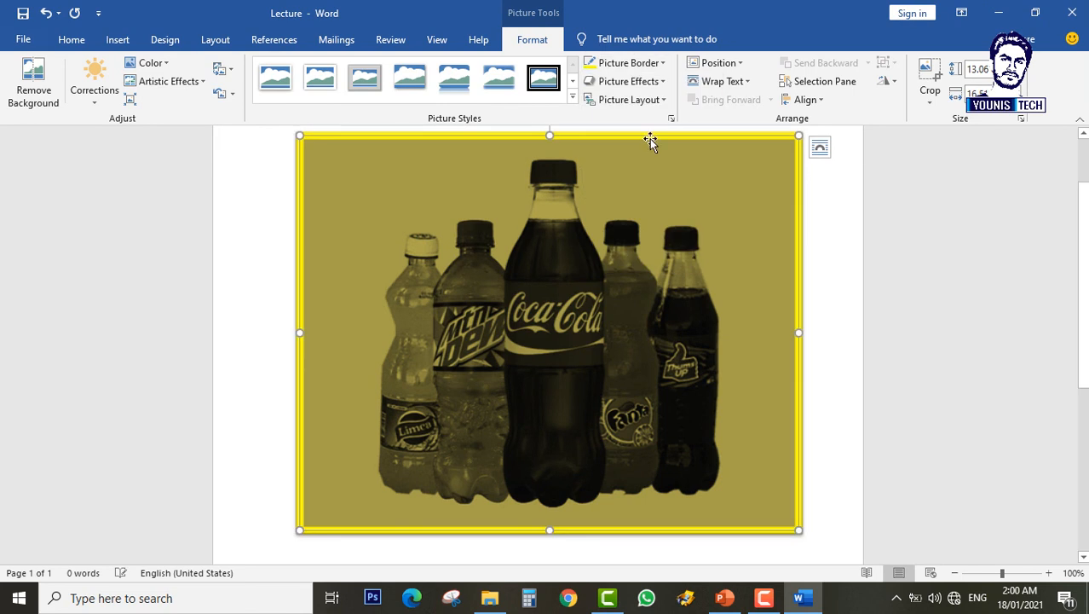
{"action": "left_click", "coordinate": [664, 83]}
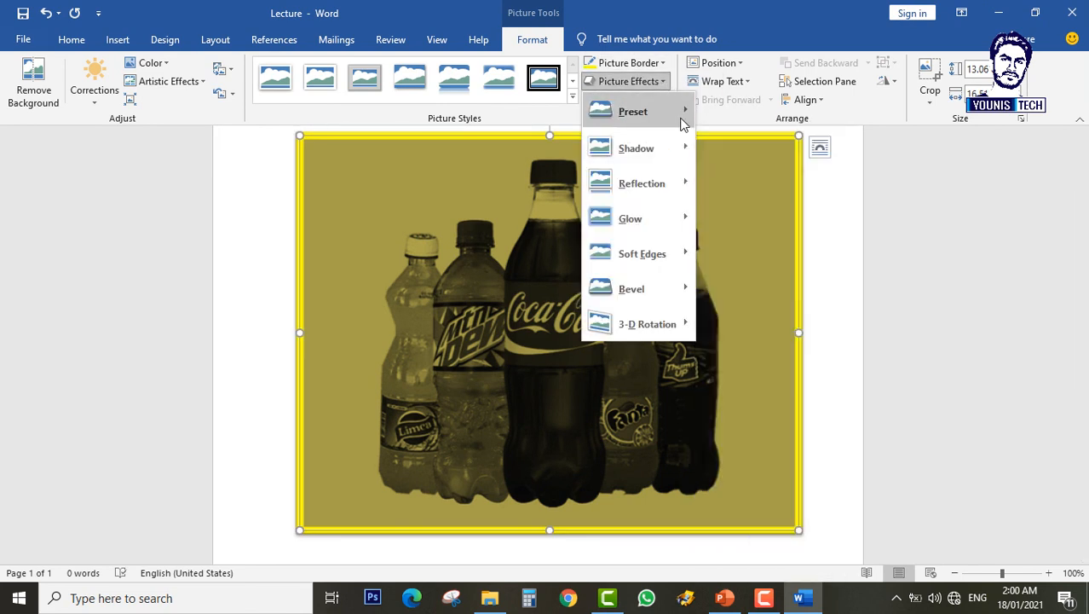
{"action": "mouse_move", "coordinate": [684, 124]}
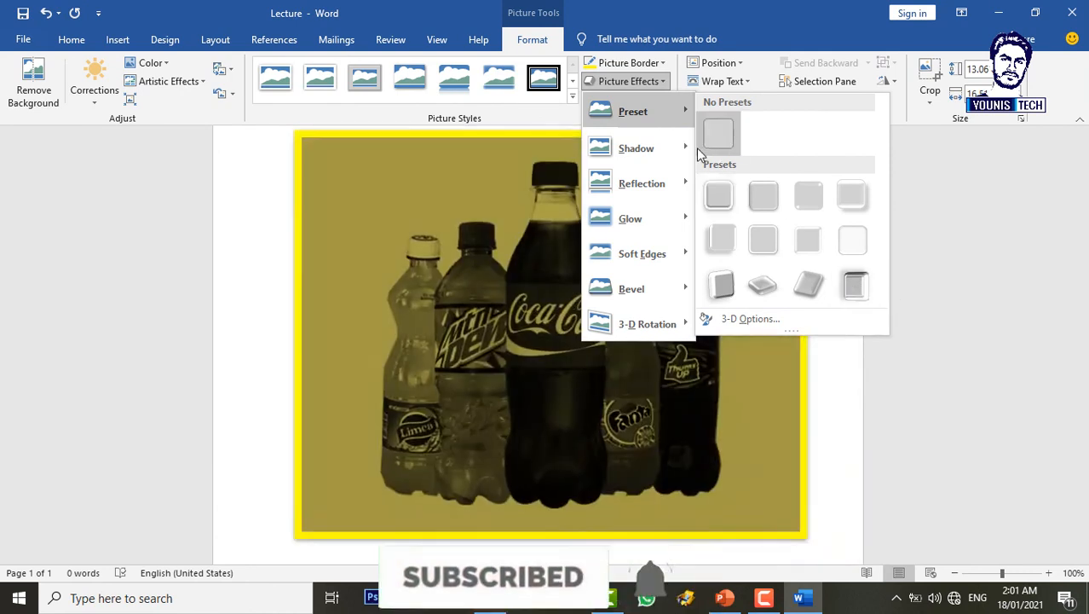
{"action": "mouse_move", "coordinate": [686, 150]}
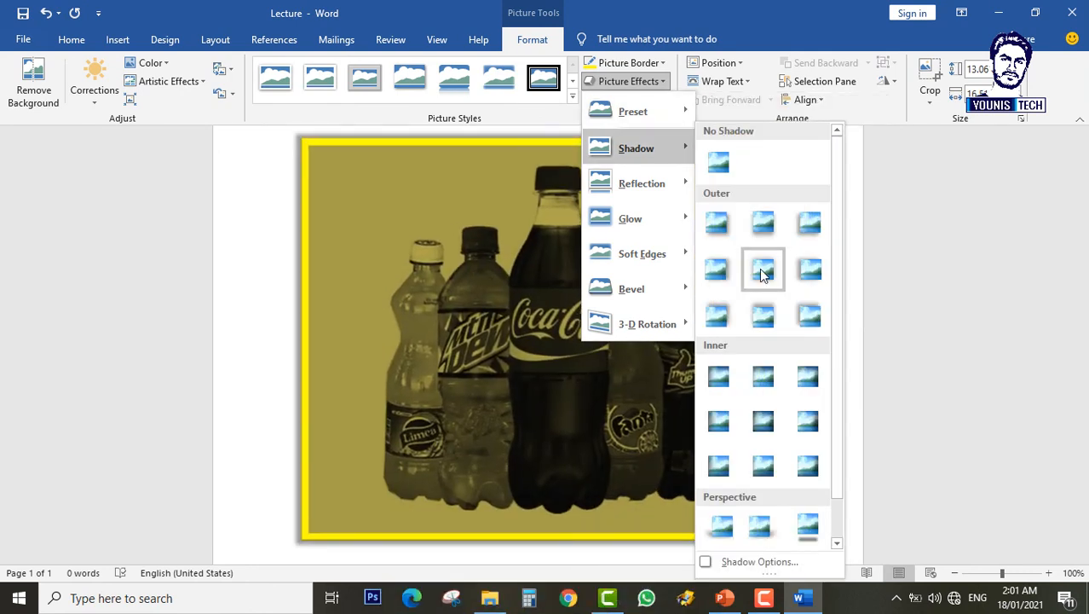
{"action": "scroll", "coordinate": [767, 451], "scroll_direction": "down", "scroll_amount": 1}
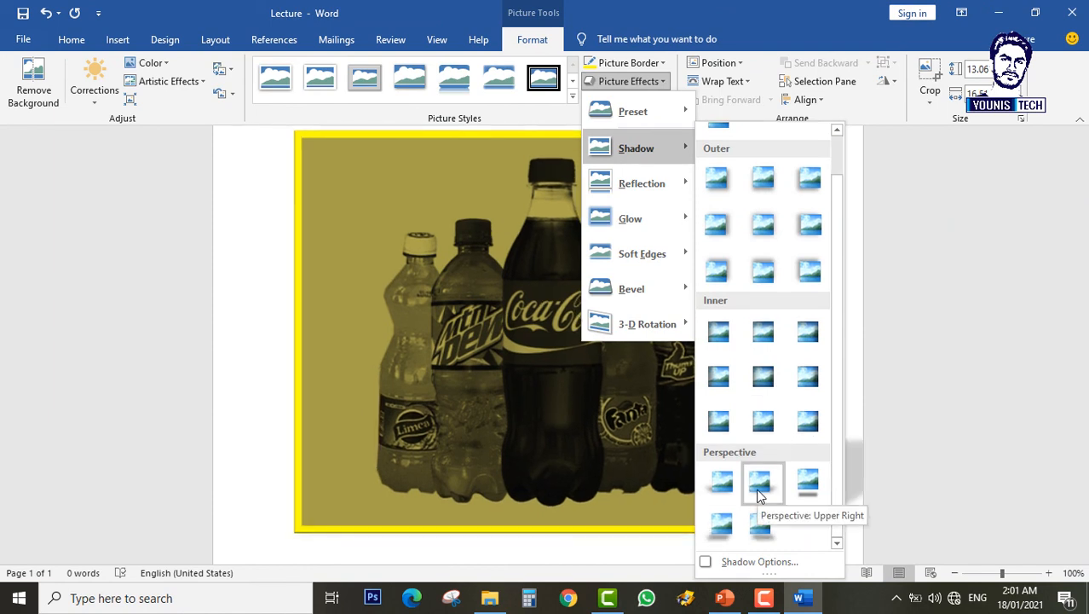
{"action": "mouse_move", "coordinate": [645, 185]}
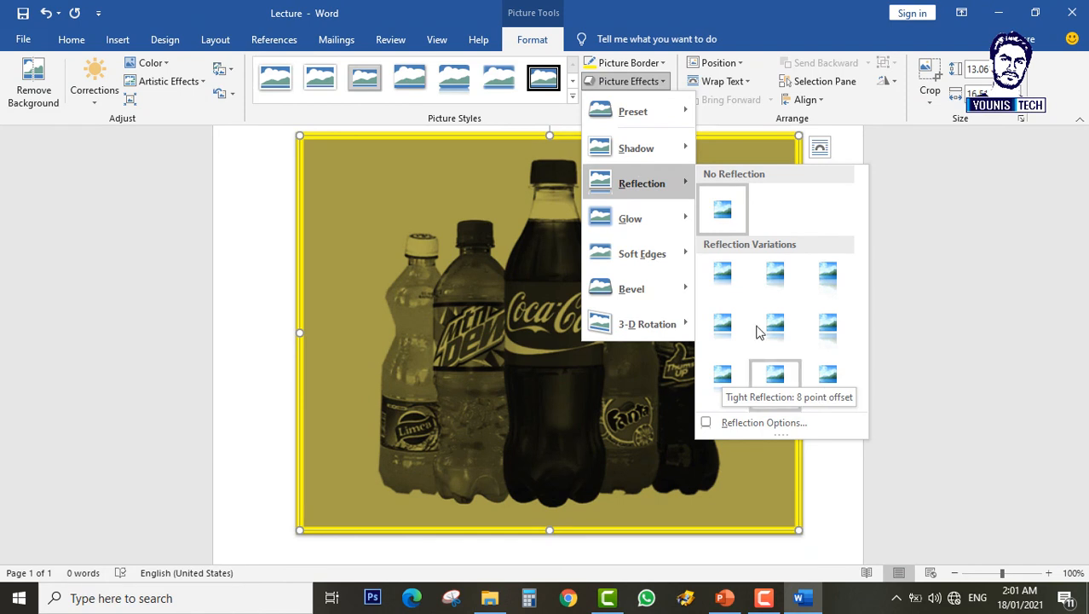
{"action": "mouse_move", "coordinate": [643, 334]}
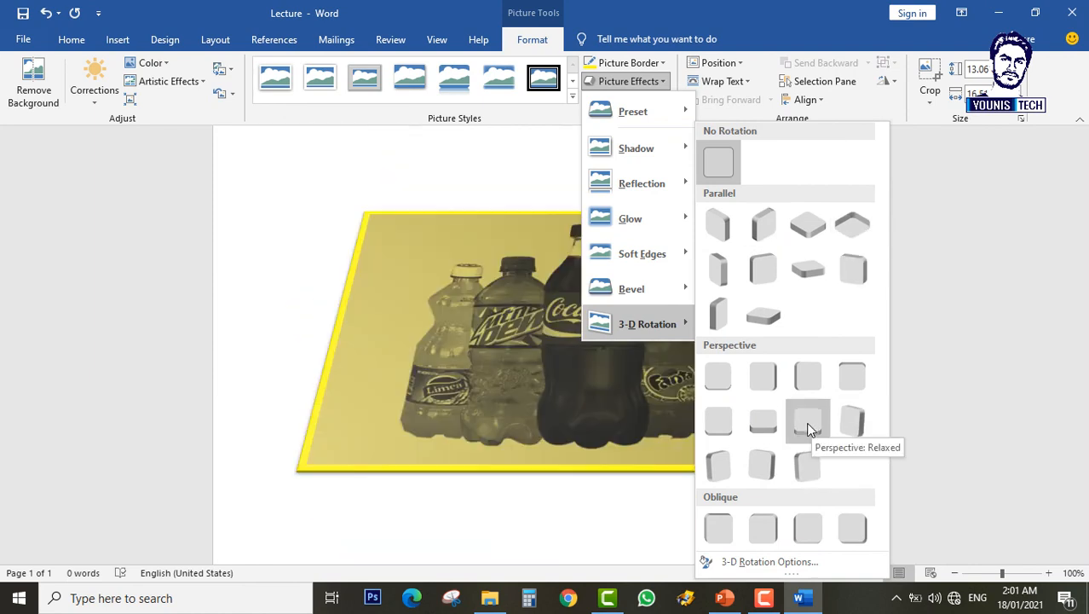
{"action": "left_click", "coordinate": [717, 467]}
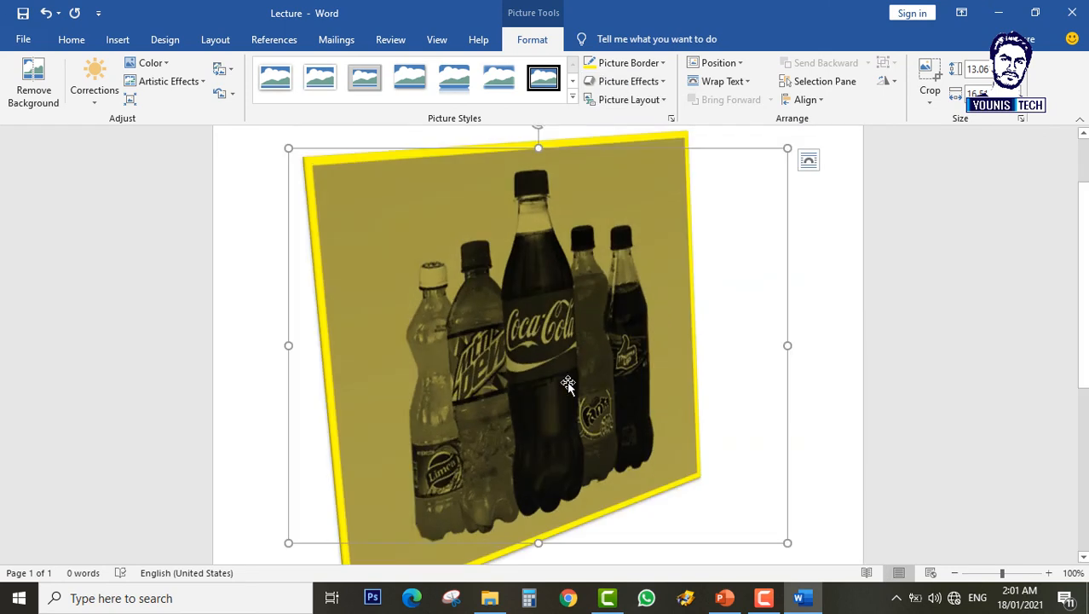
Preview the available picture layouts on the bottles picture without applying one
{"action": "left_click", "coordinate": [664, 101]}
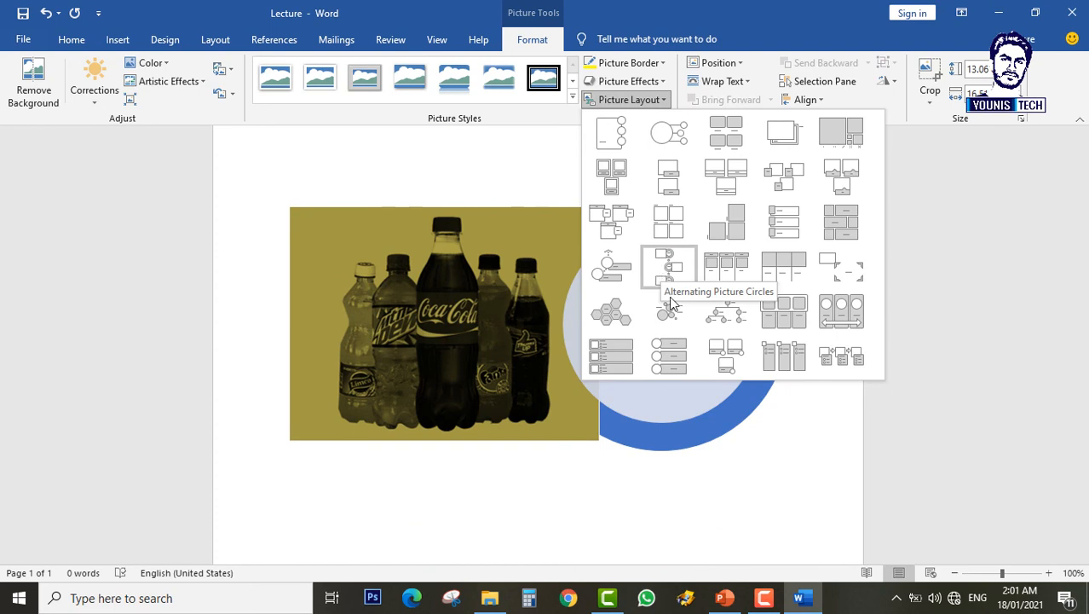
{"action": "left_click", "coordinate": [957, 292]}
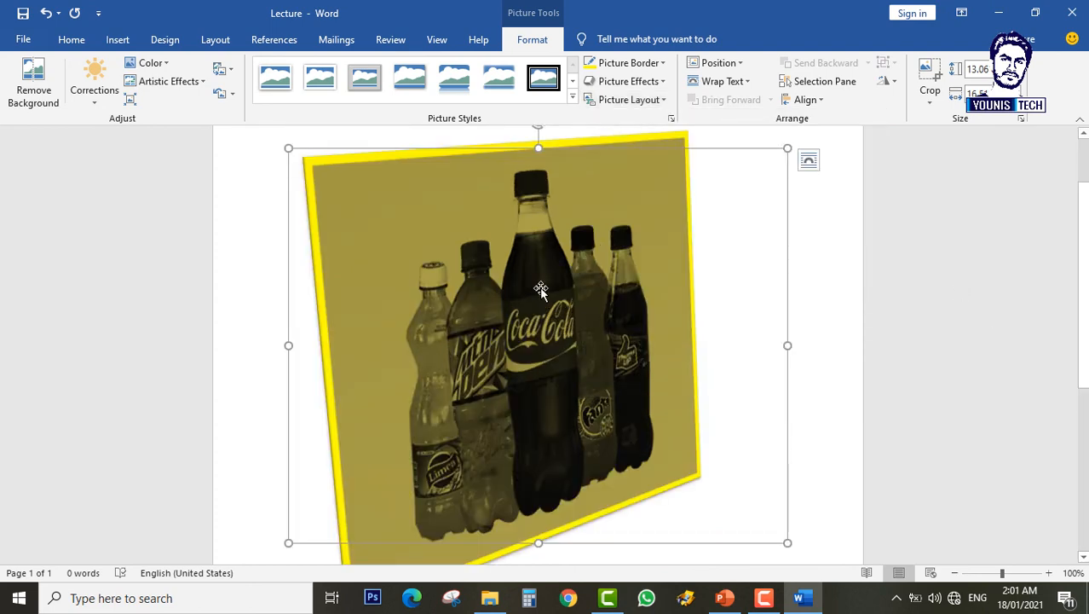
Switch to the PowerPoint lecture presentation and advance to the Preview Documents slide
{"action": "left_click", "coordinate": [738, 598]}
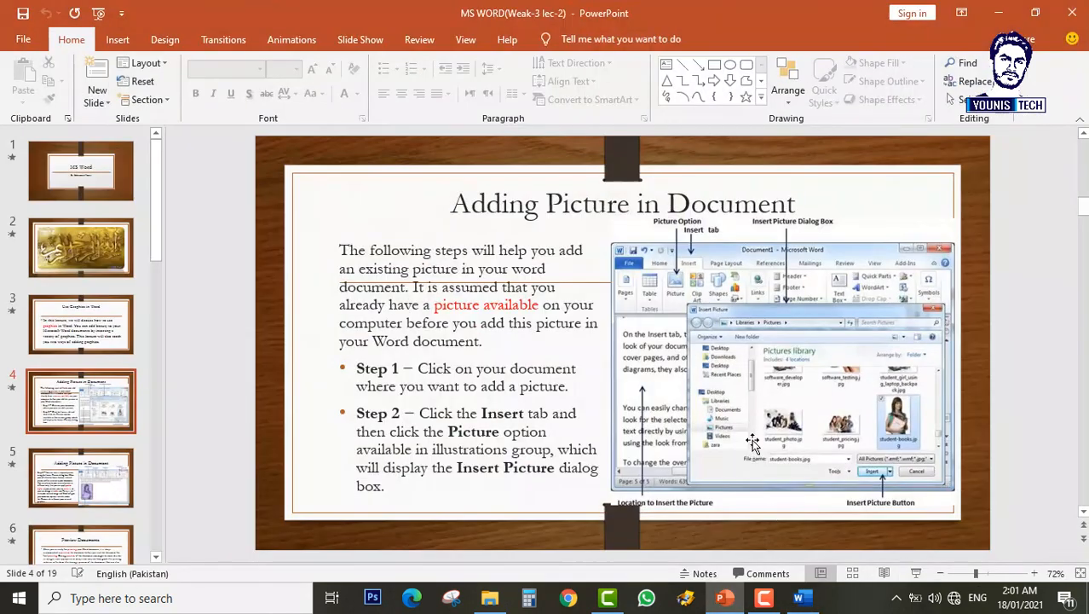
{"action": "scroll", "coordinate": [752, 443], "scroll_direction": "down", "scroll_amount": 1}
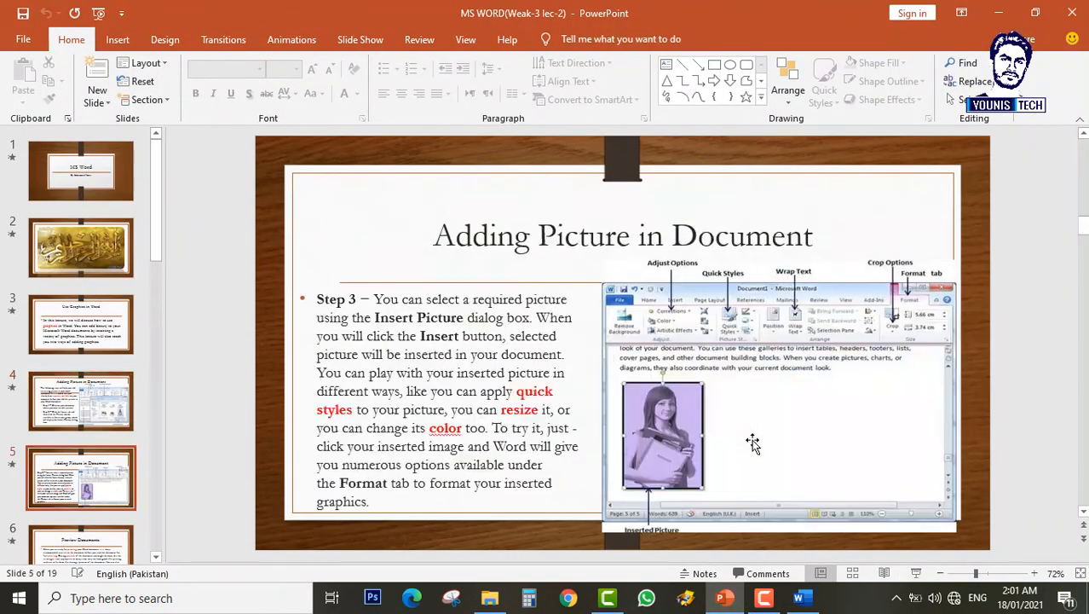
{"action": "scroll", "coordinate": [753, 443], "scroll_direction": "down", "scroll_amount": 1}
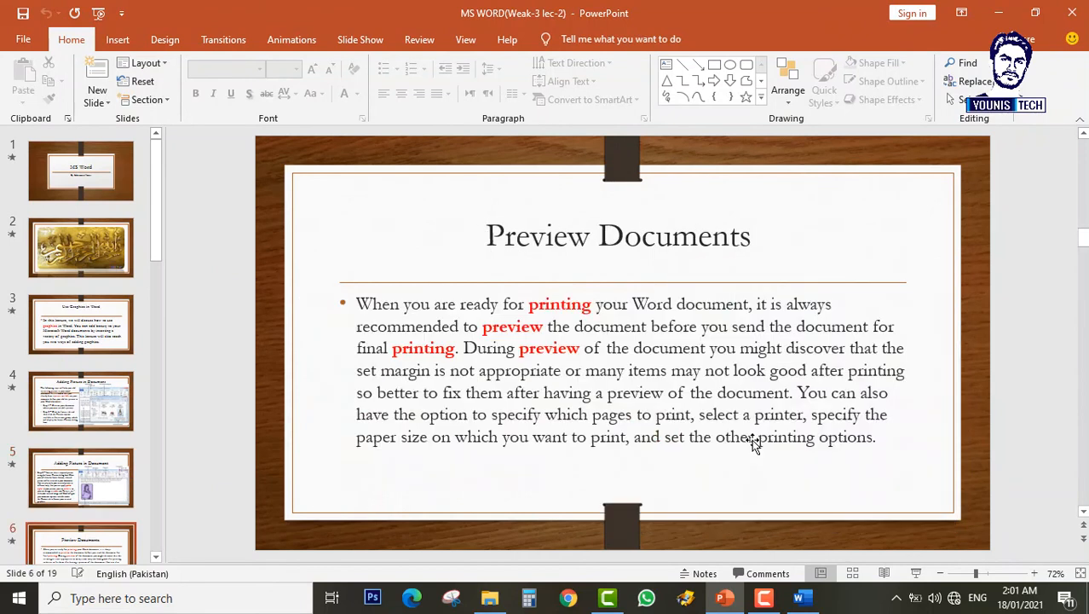
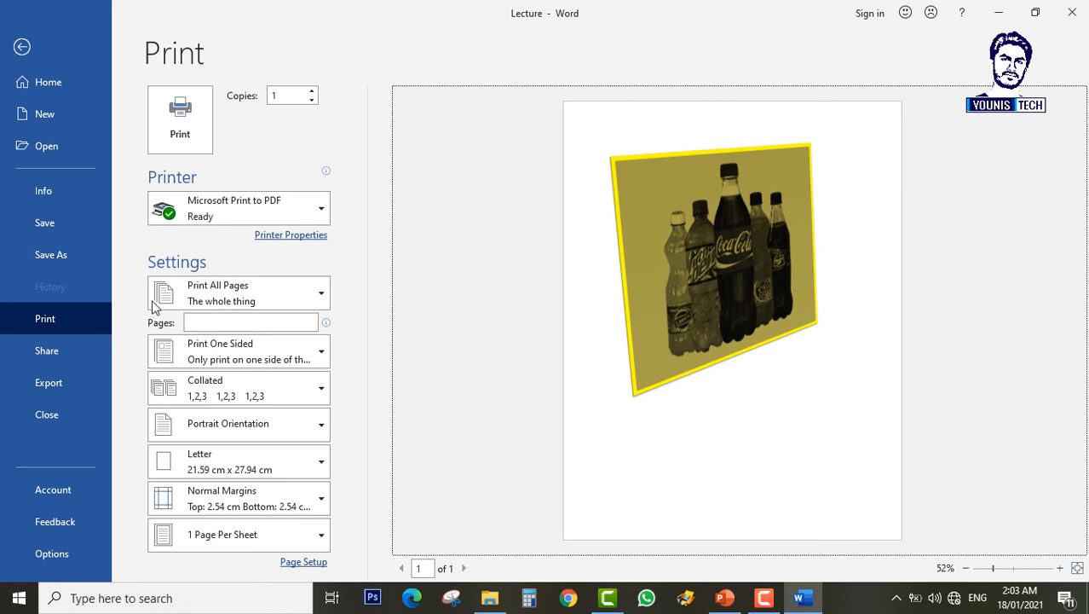
View the properties of the Microsoft Print to PDF printer and close them
{"action": "left_click", "coordinate": [280, 239]}
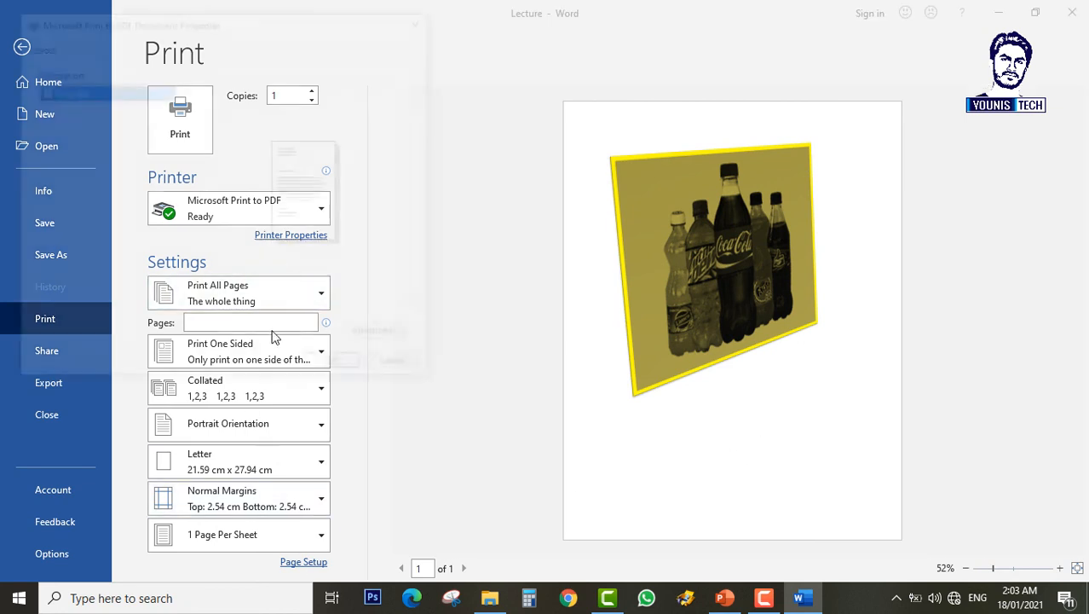
{"action": "left_click", "coordinate": [423, 19]}
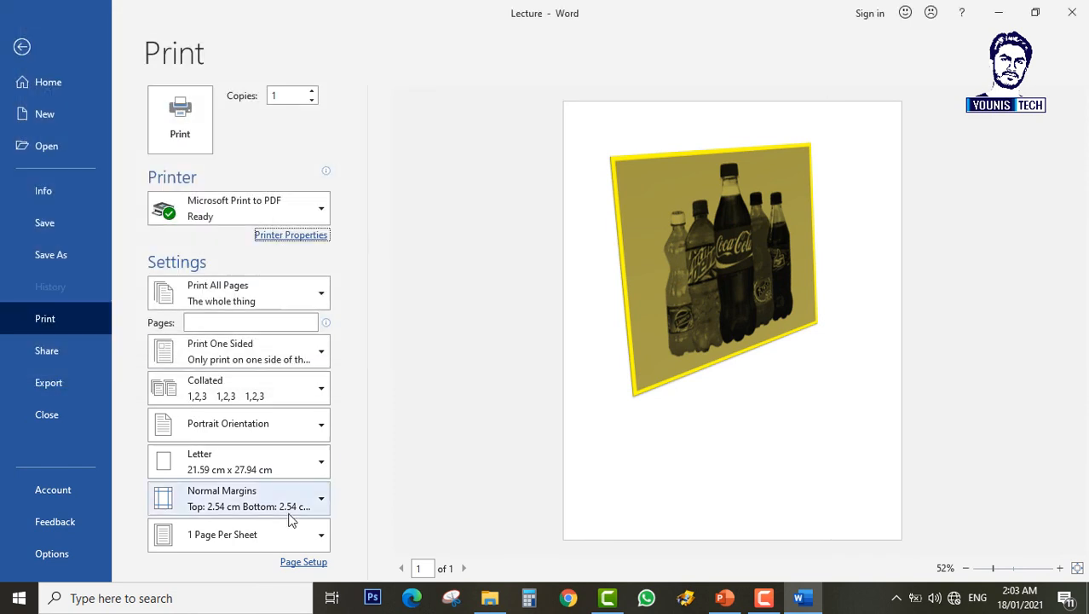
Try the portrait and landscape orientations in the document's page setup, ending on landscape
{"action": "left_click", "coordinate": [306, 563]}
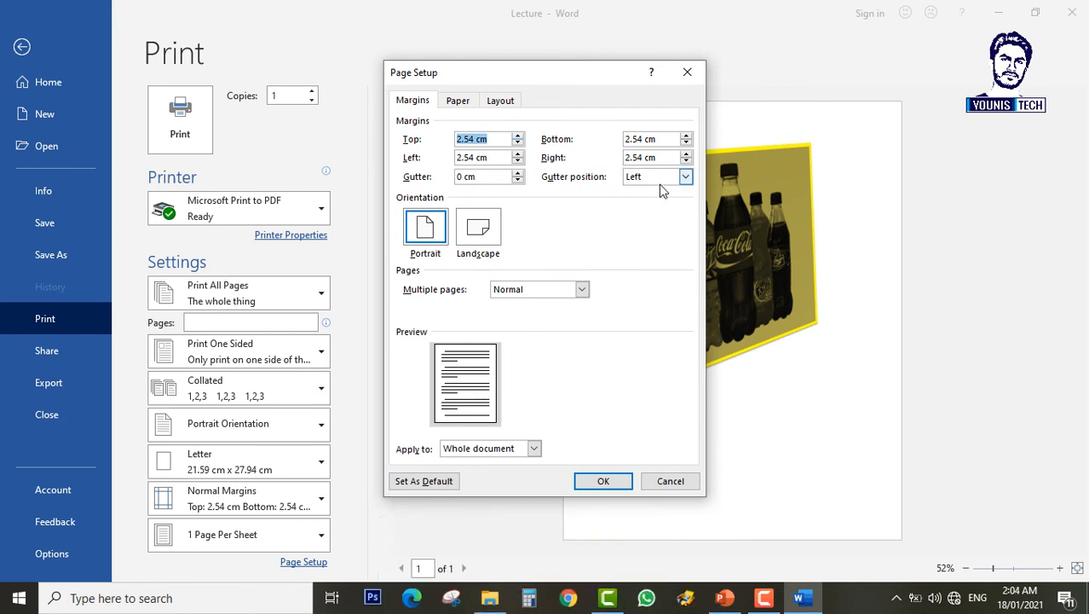
{"action": "left_click", "coordinate": [480, 237]}
{"action": "left_click", "coordinate": [431, 237]}
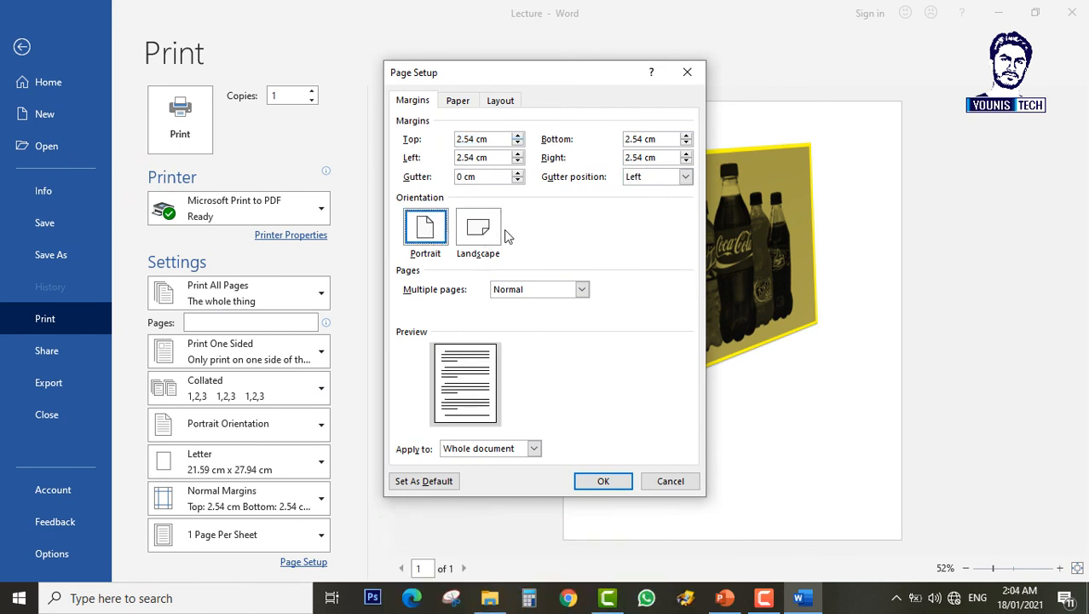
{"action": "left_click", "coordinate": [491, 235]}
{"action": "left_click", "coordinate": [436, 238]}
{"action": "left_click", "coordinate": [478, 239]}
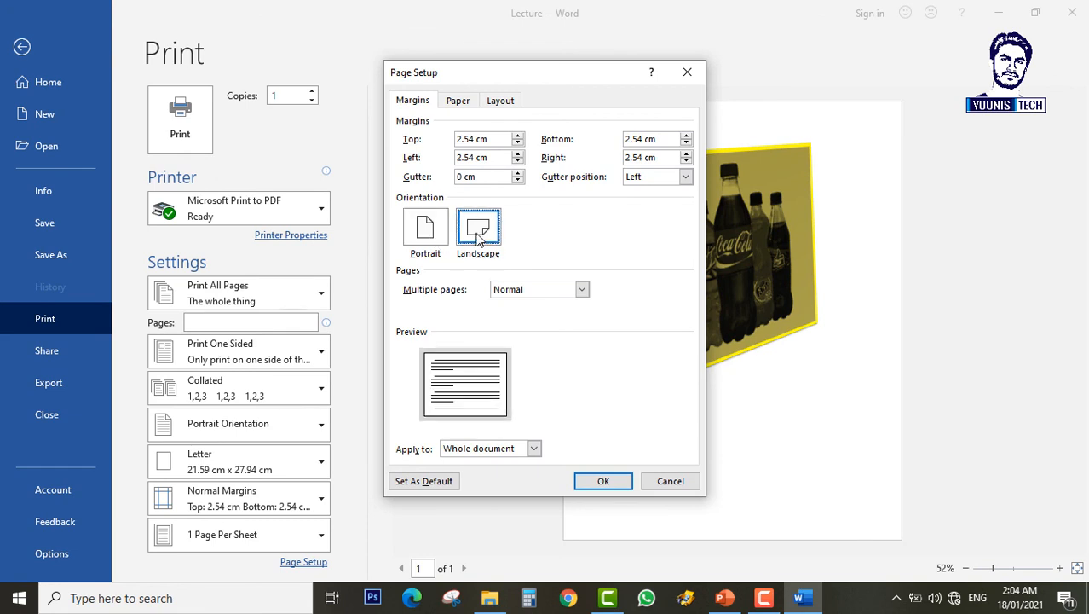
Look through the paper size and layout options of the page setup, and discard its changes
{"action": "left_click", "coordinate": [458, 101]}
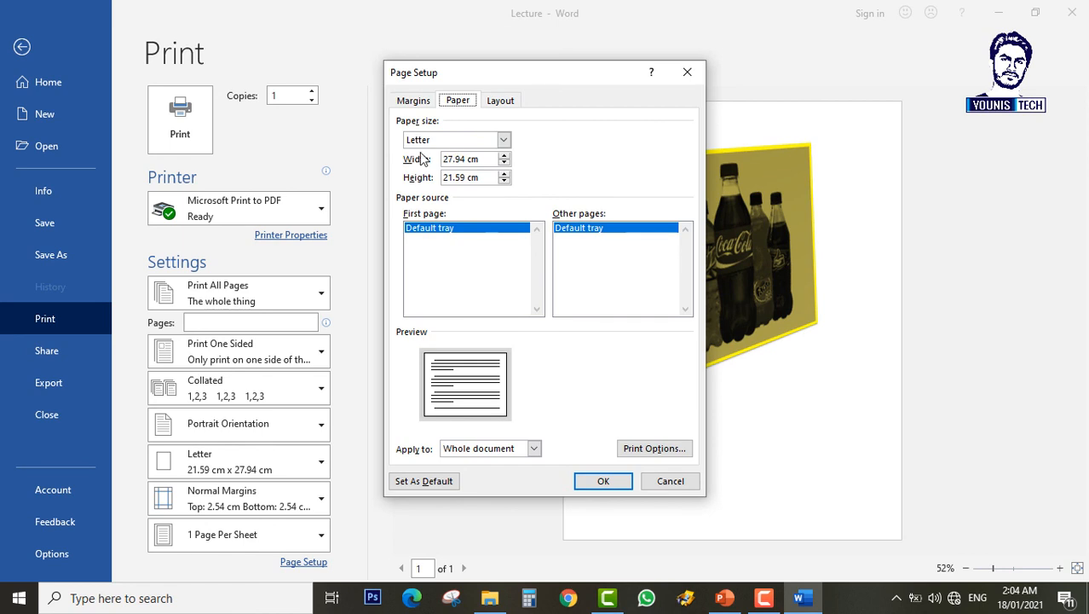
{"action": "left_click", "coordinate": [503, 140]}
{"action": "left_click", "coordinate": [502, 151]}
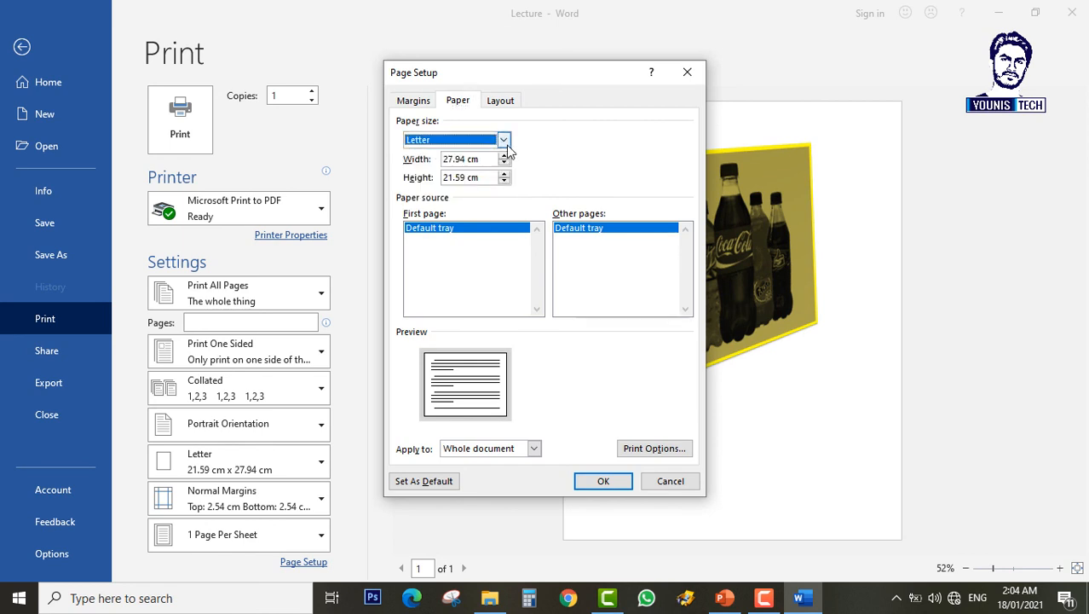
{"action": "left_click", "coordinate": [500, 103]}
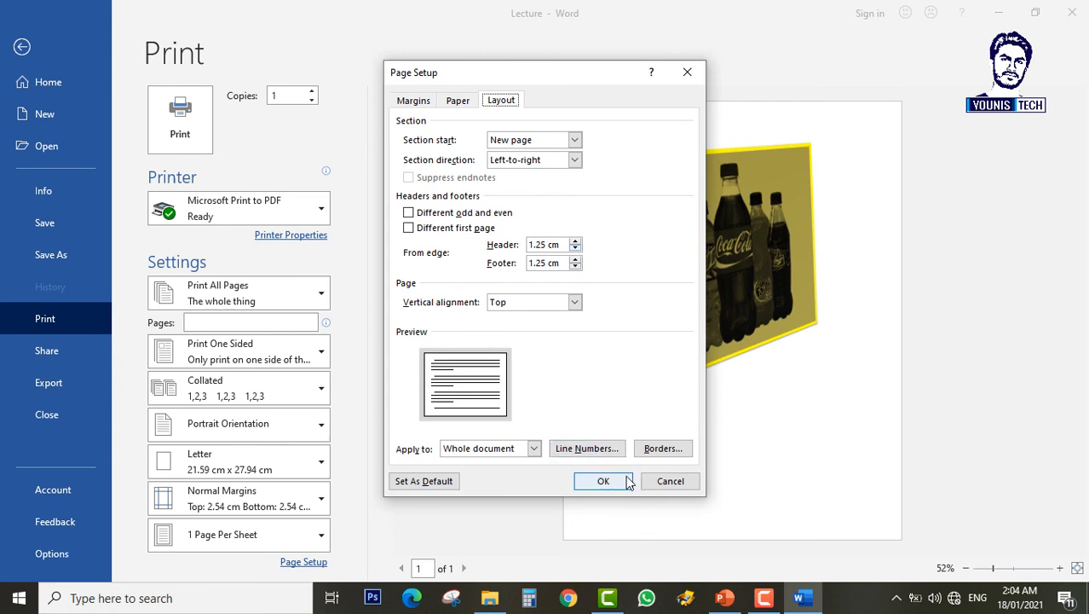
{"action": "left_click", "coordinate": [670, 482]}
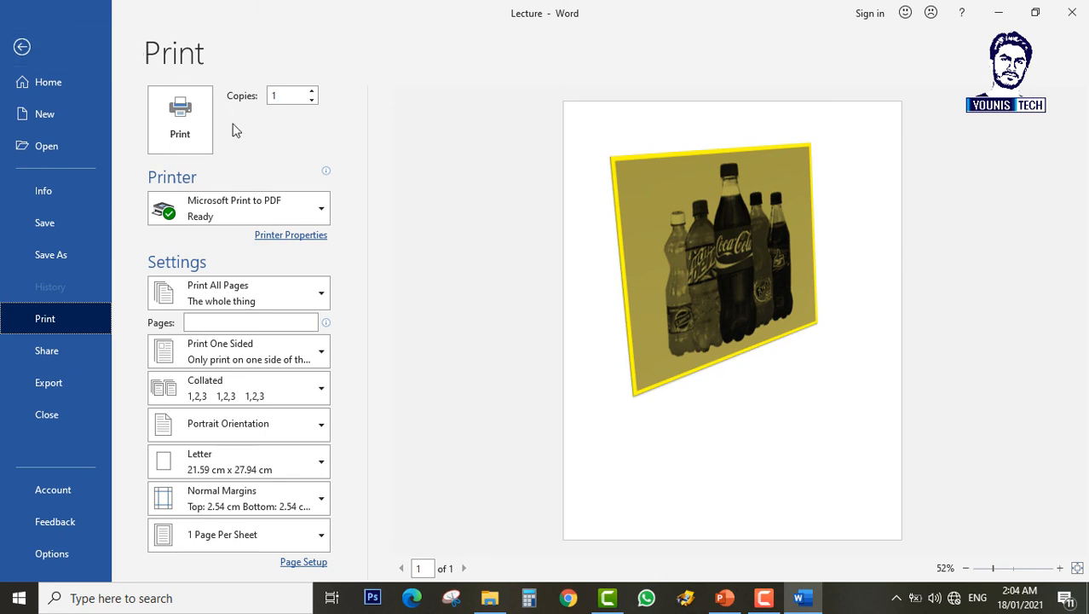
Examine the number-of-copies setting and the list of available printers without changing either
{"action": "left_click", "coordinate": [300, 98]}
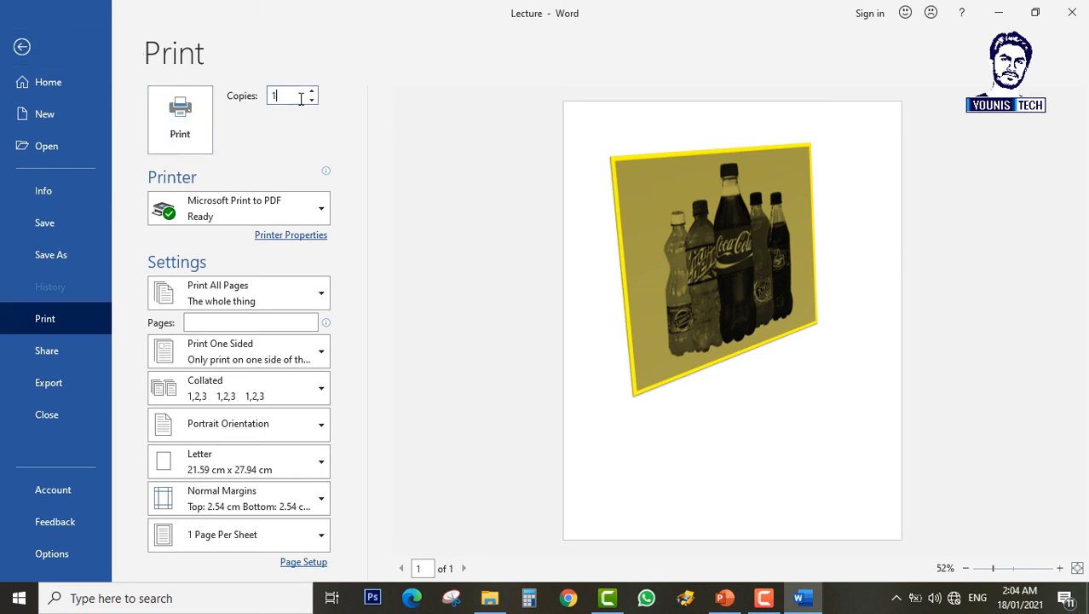
{"action": "double_click", "coordinate": [300, 98]}
{"action": "left_click", "coordinate": [304, 218]}
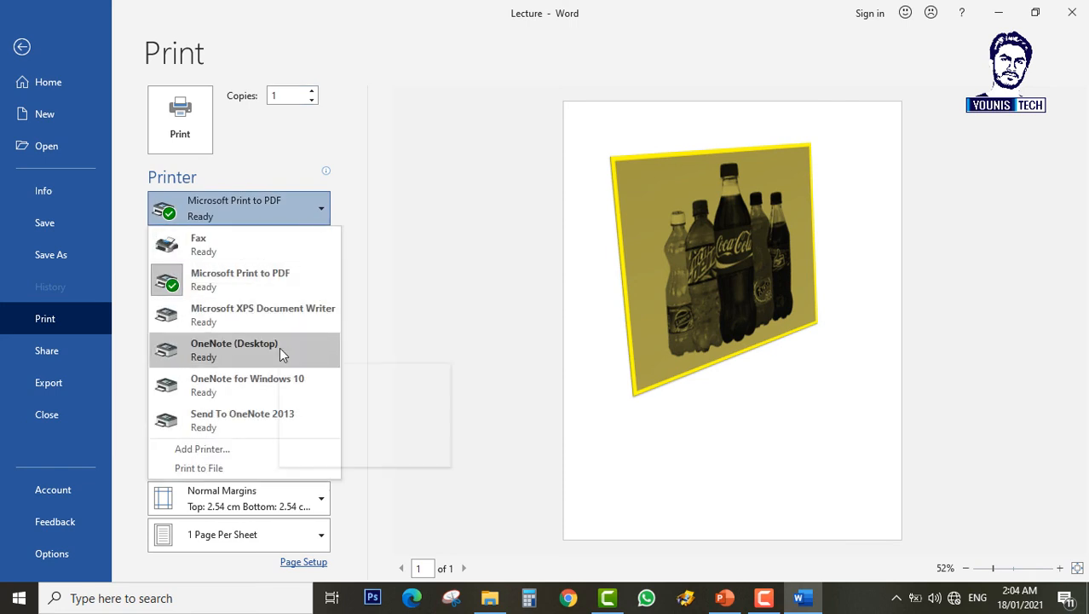
{"action": "left_click", "coordinate": [447, 235]}
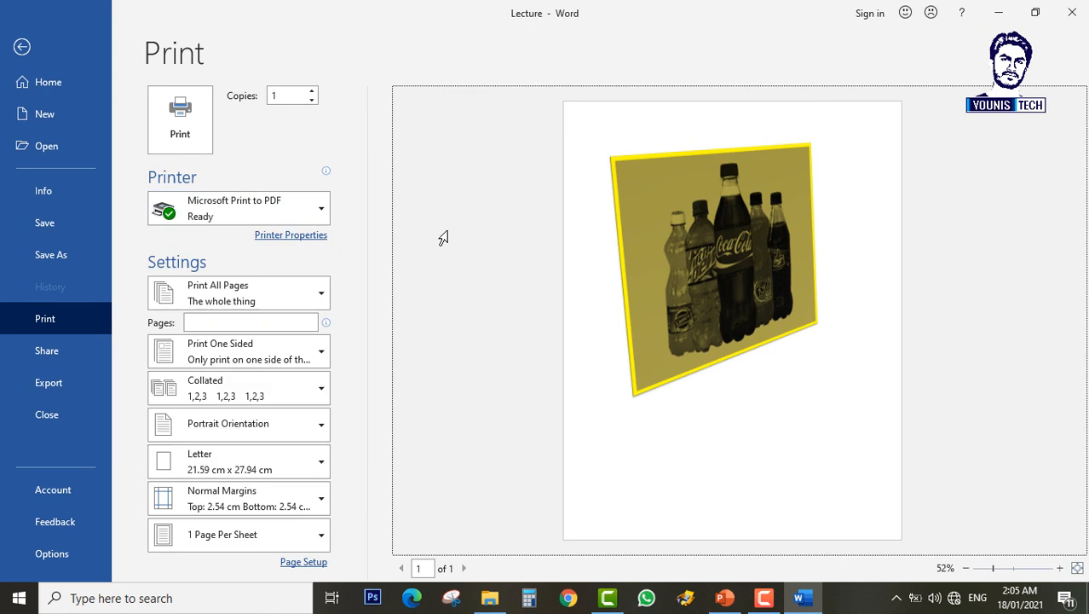
Examine the print range, the page numbers entry and the one-sided or both-sided printing options
{"action": "left_click", "coordinate": [161, 261]}
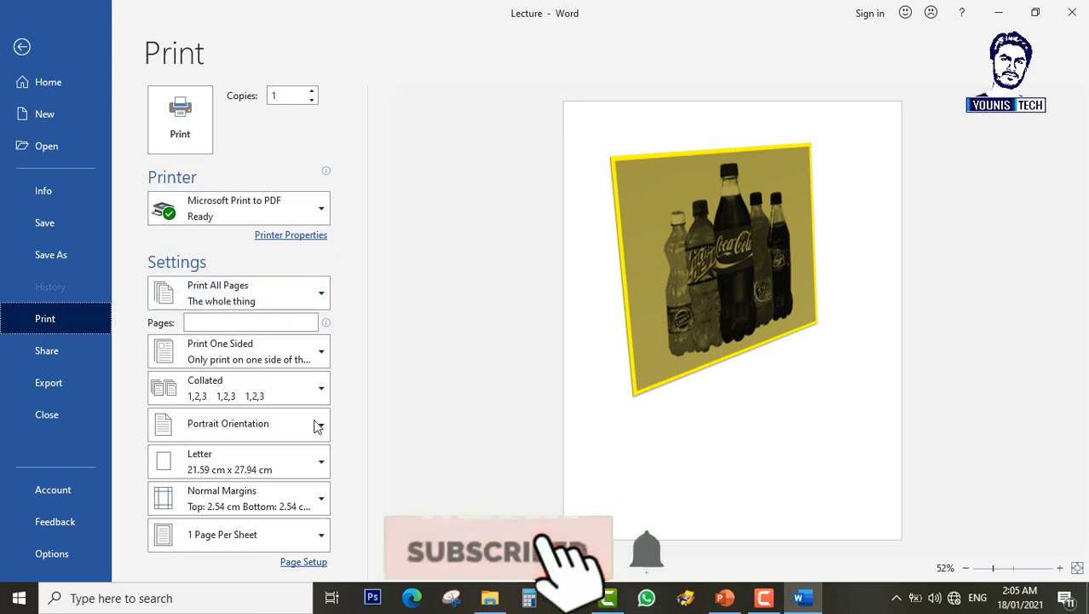
{"action": "left_click", "coordinate": [285, 307]}
{"action": "left_click", "coordinate": [285, 307]}
{"action": "left_click", "coordinate": [299, 321]}
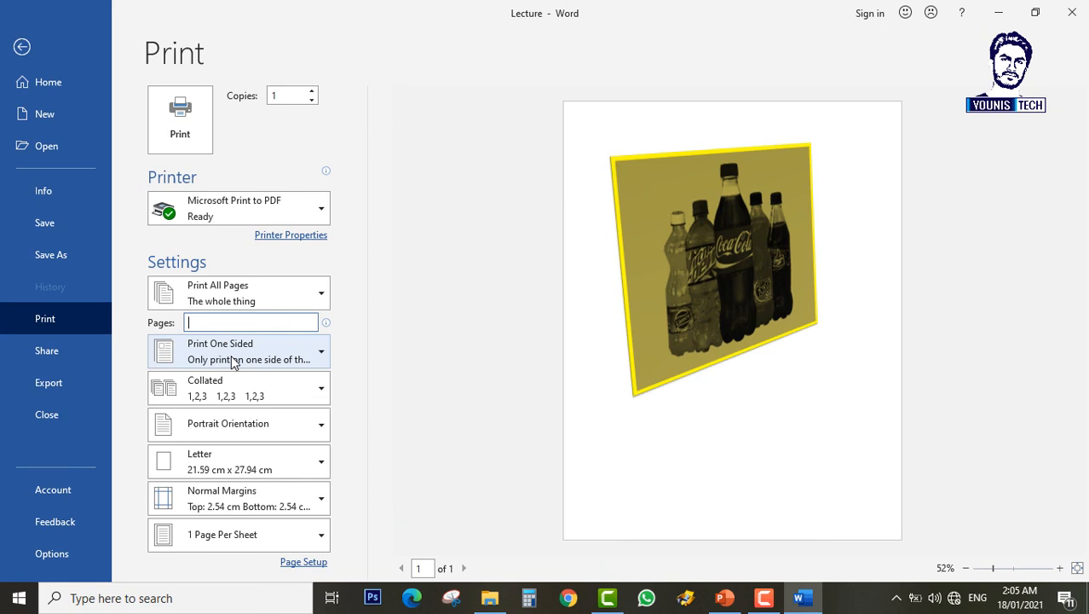
{"action": "left_click", "coordinate": [232, 360]}
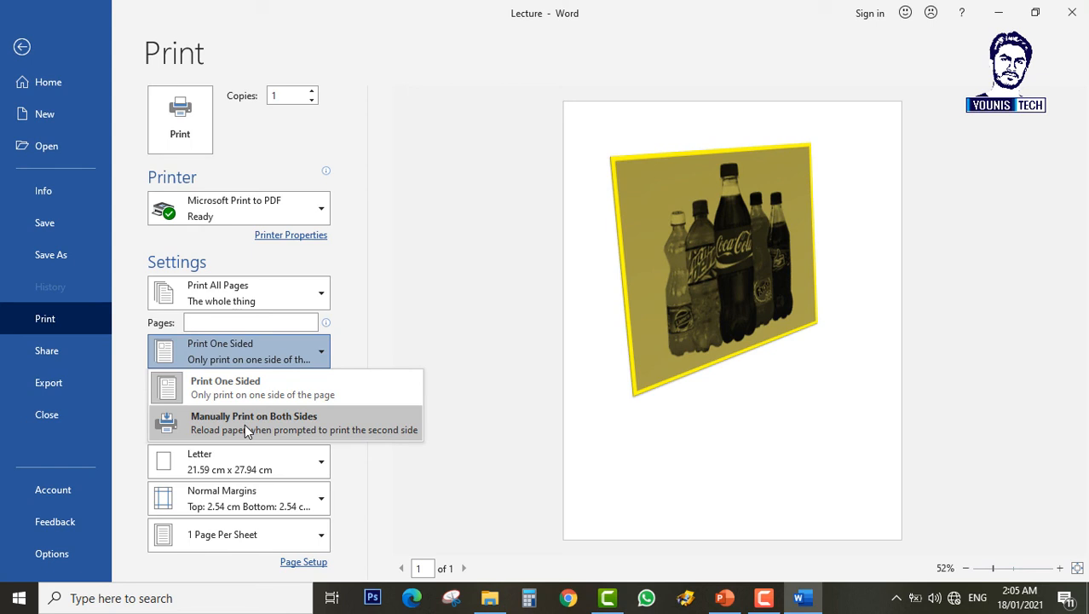
{"action": "left_click", "coordinate": [525, 360]}
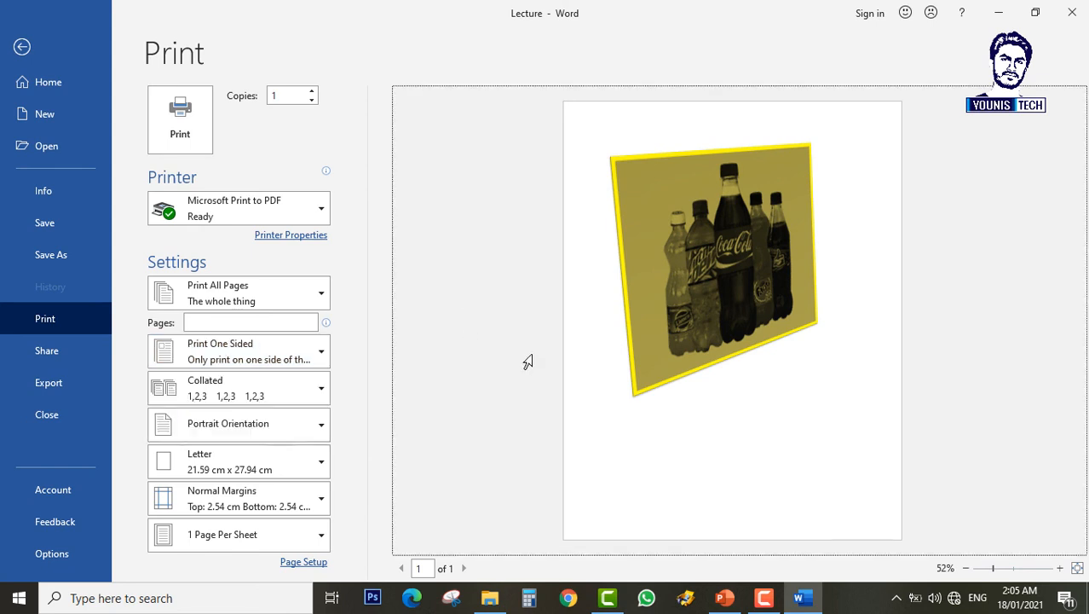
Compare the collated and uncollated printing options in connection with the number of copies
{"action": "left_click", "coordinate": [265, 410]}
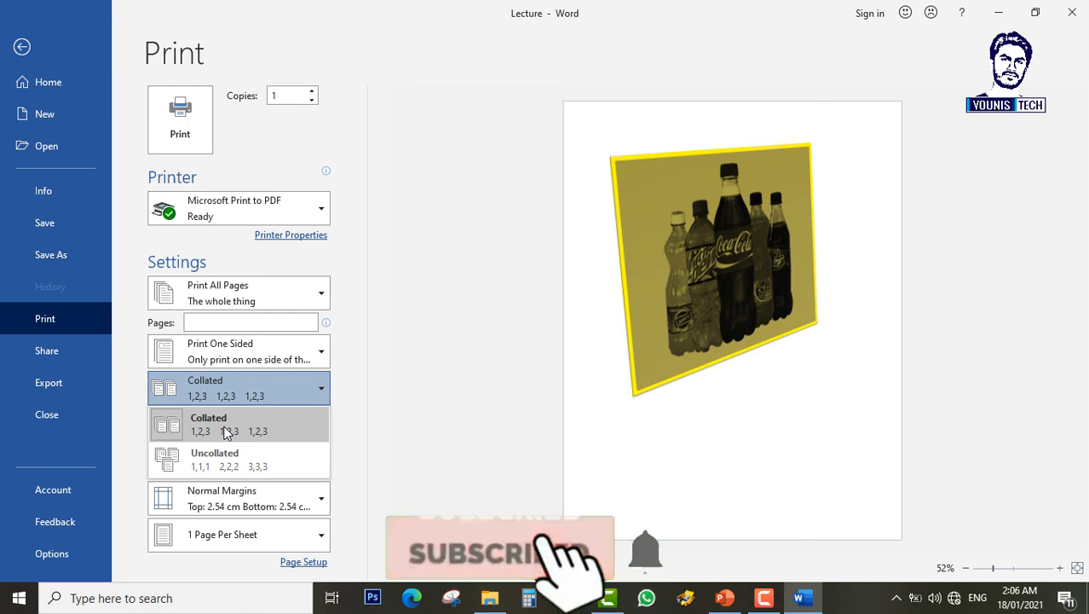
{"action": "left_click", "coordinate": [277, 95]}
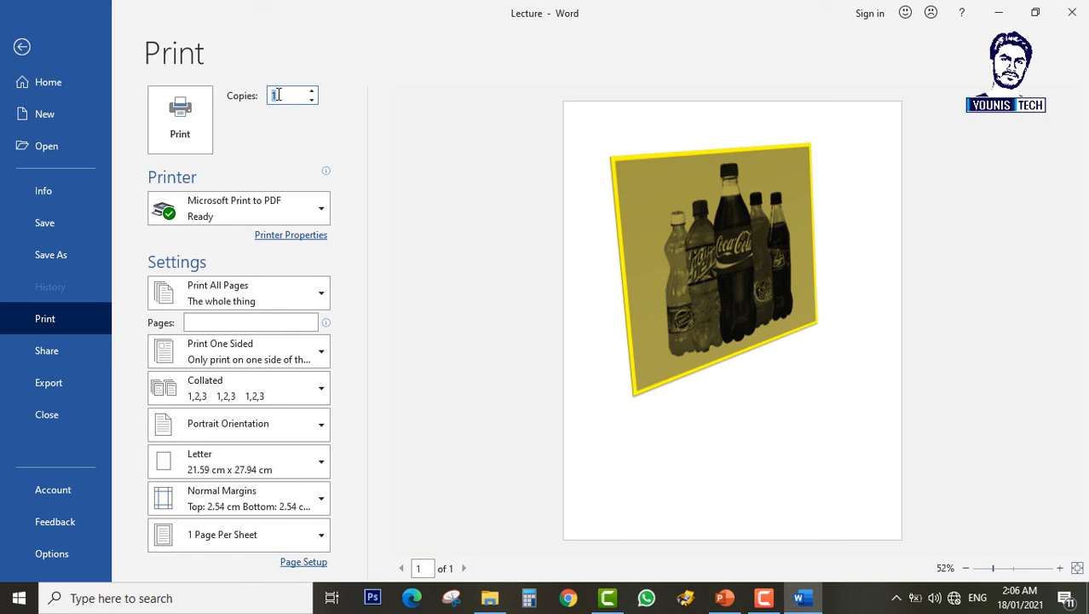
{"action": "left_click", "coordinate": [215, 399]}
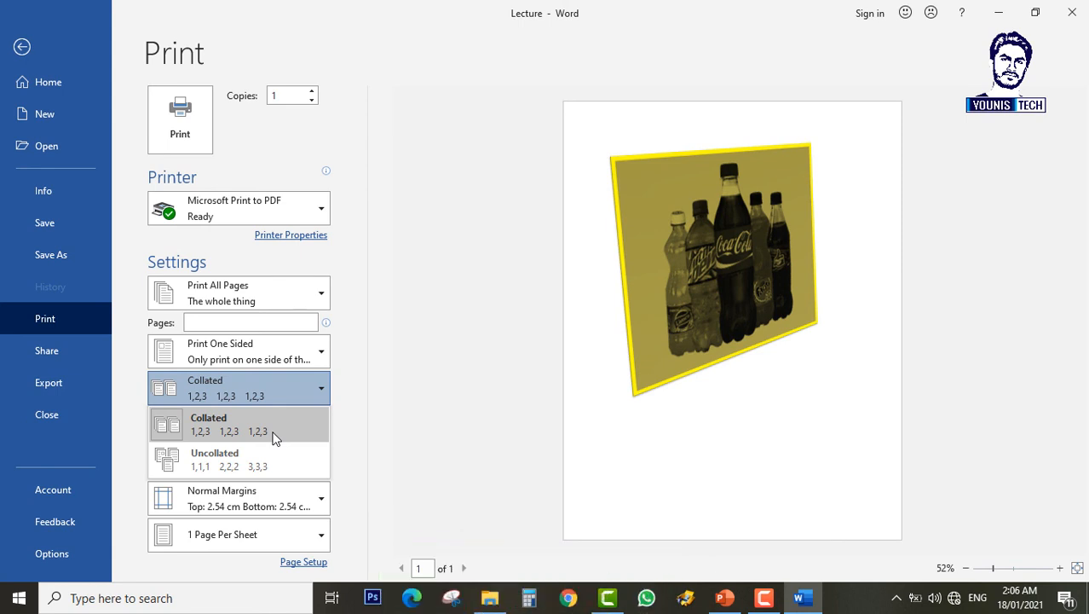
{"action": "left_click", "coordinate": [384, 477]}
Examine the margin presets and the pages-per-sheet options with their paper size scaling, leave them unchanged, and return to the document
{"action": "left_click", "coordinate": [287, 500]}
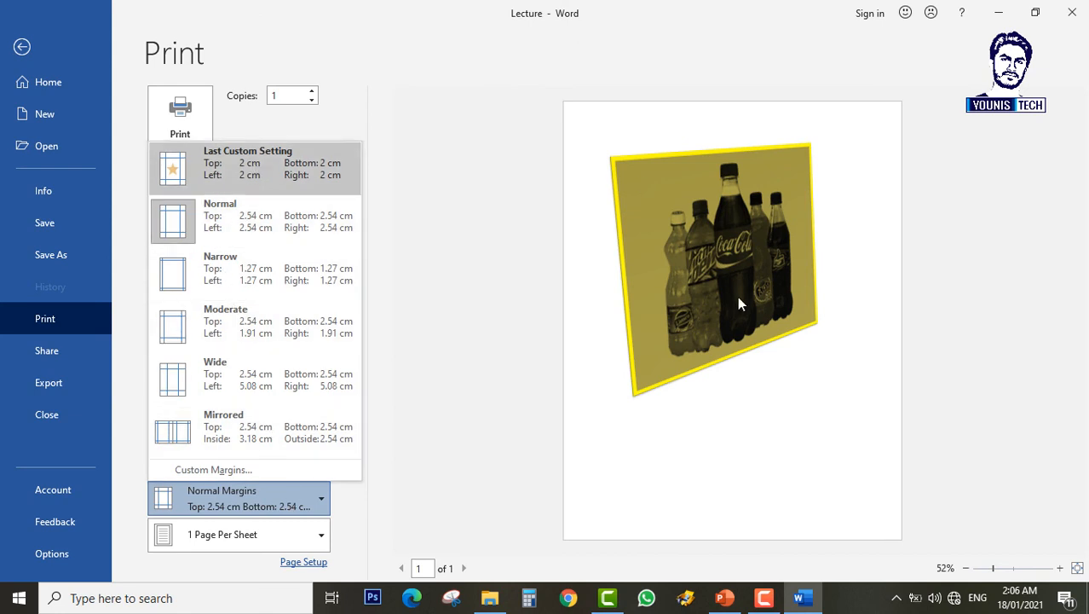
{"action": "left_click", "coordinate": [266, 545]}
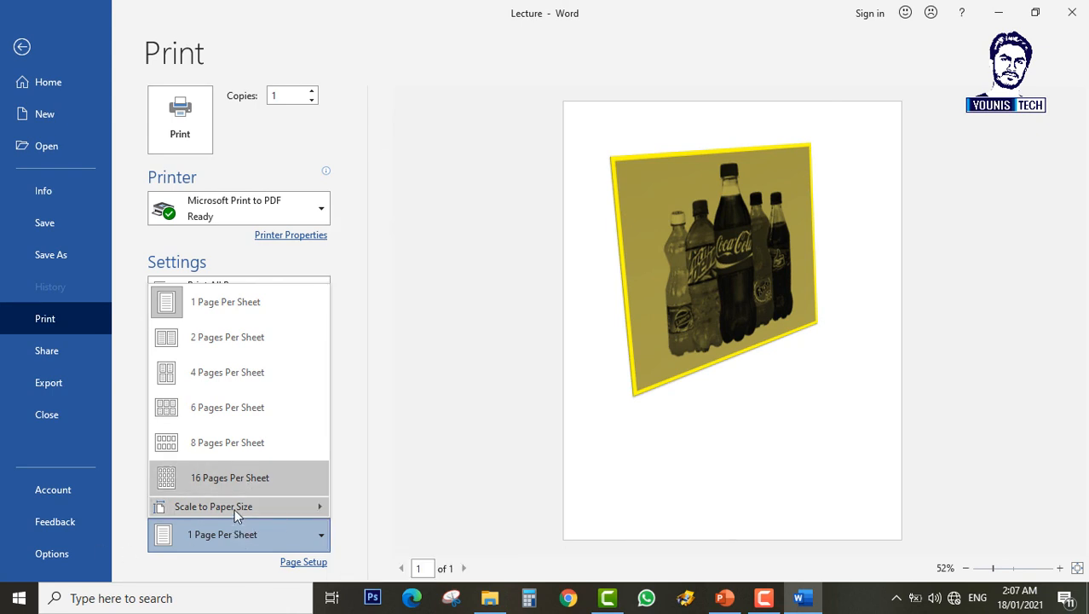
{"action": "mouse_move", "coordinate": [234, 508]}
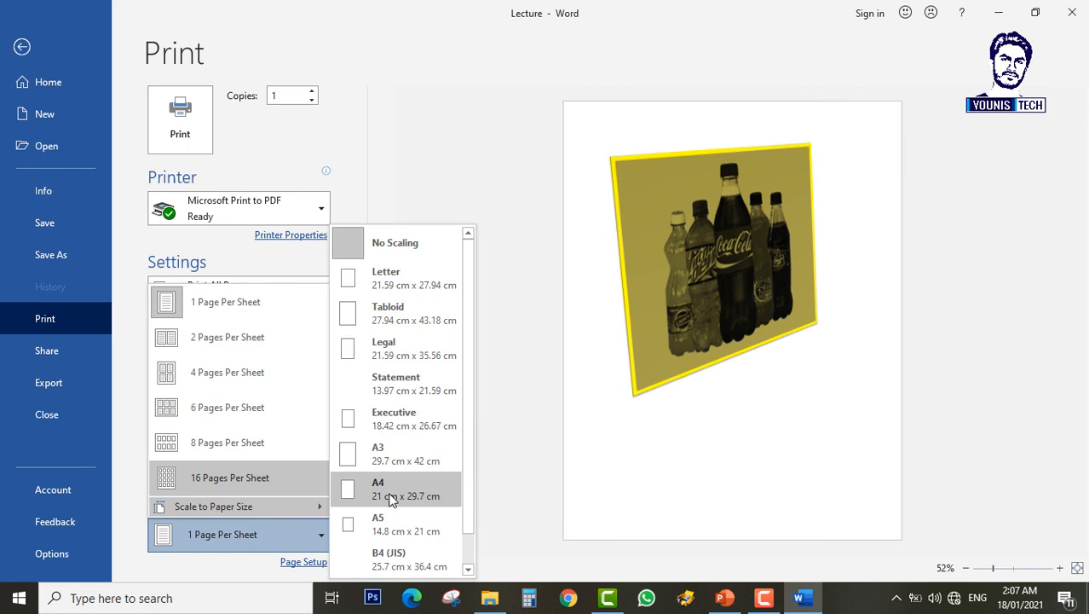
{"action": "left_click", "coordinate": [521, 342]}
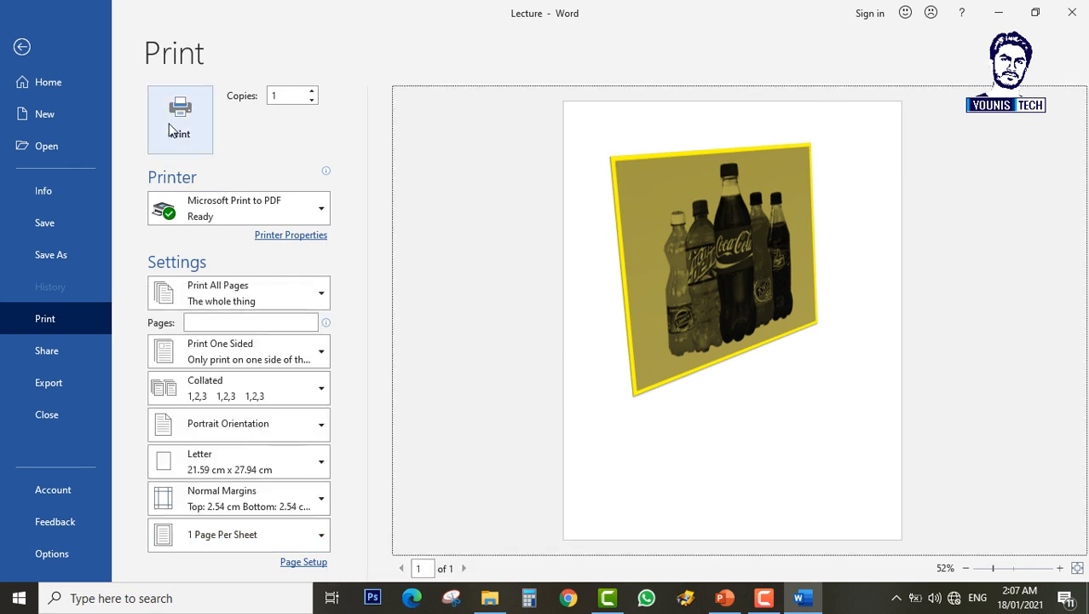
{"action": "left_click", "coordinate": [22, 47]}
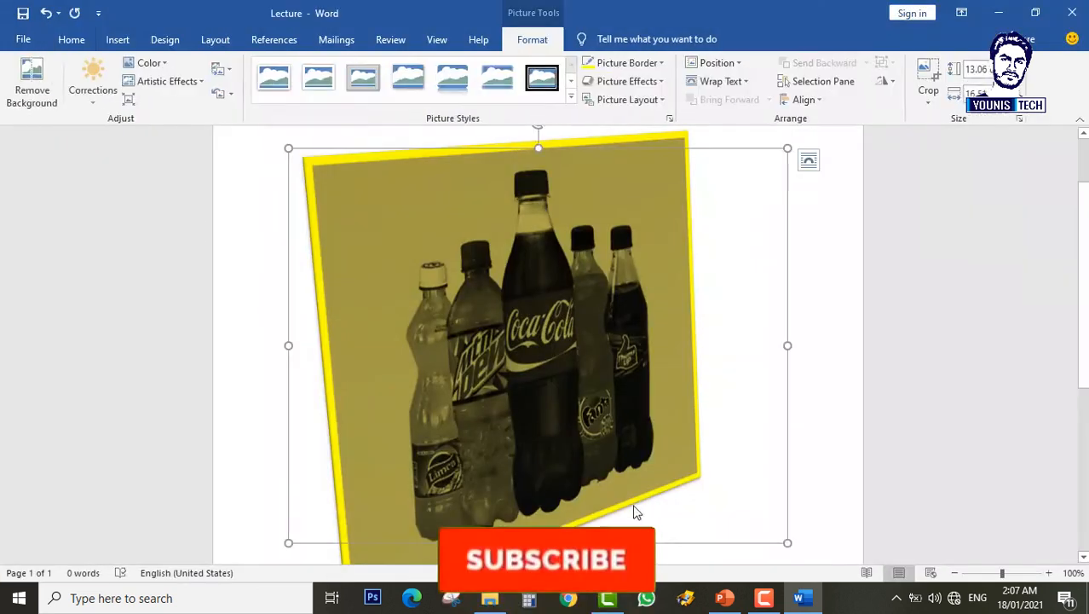
Switch to the PowerPoint lecture and advance past the Preview Documents slide through the Printing Documents slides on setting printing options
{"action": "left_click", "coordinate": [725, 598]}
{"action": "key", "text": "Down"}
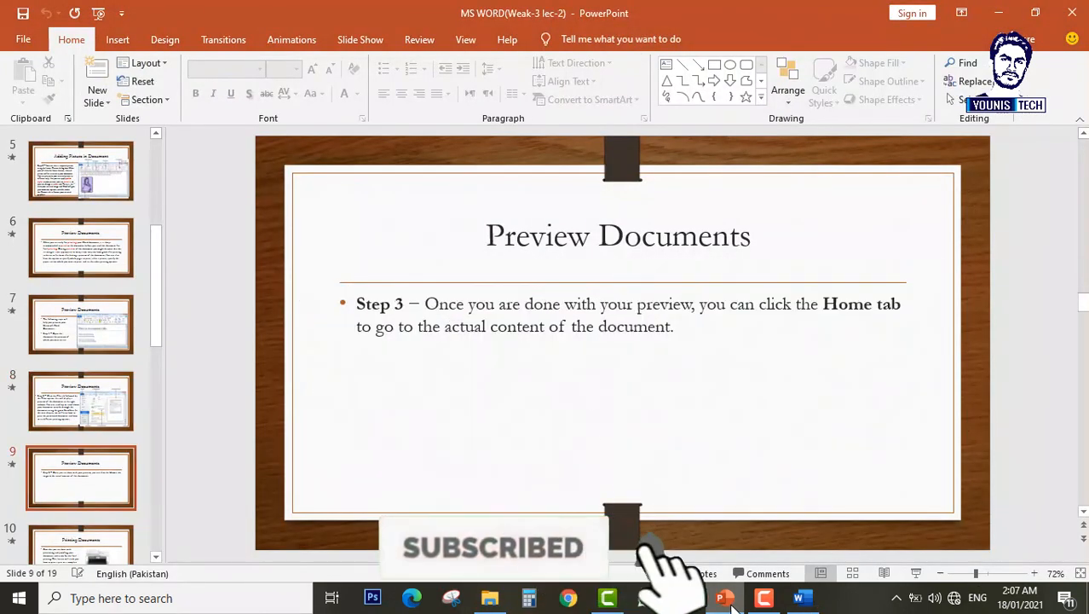
{"action": "key", "text": "Down"}
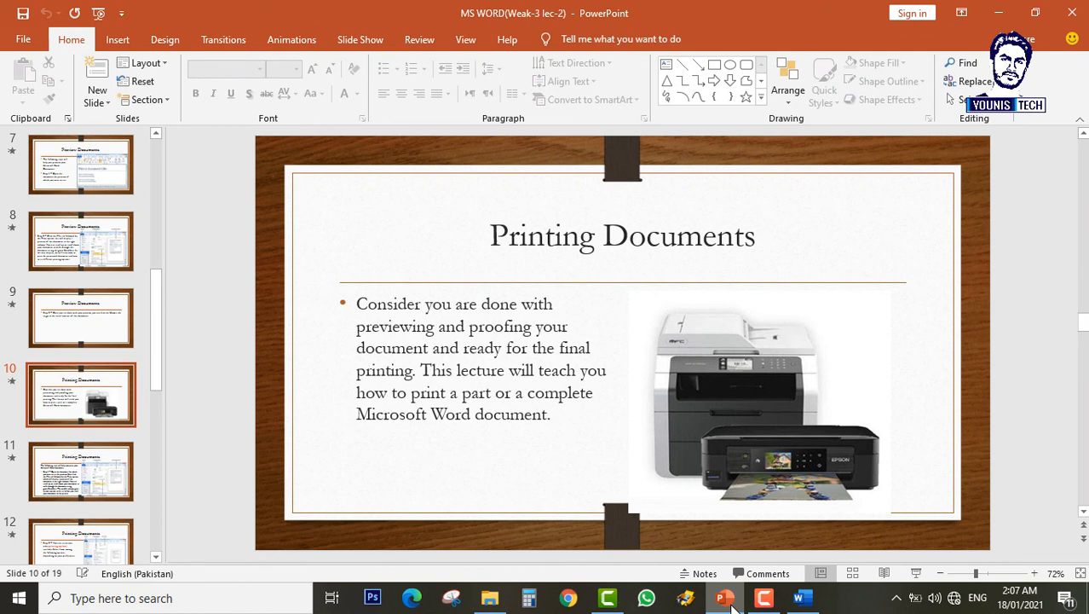
{"action": "key", "text": "Down"}
{"action": "key", "text": "Down"}
{"action": "key", "text": "Down"}
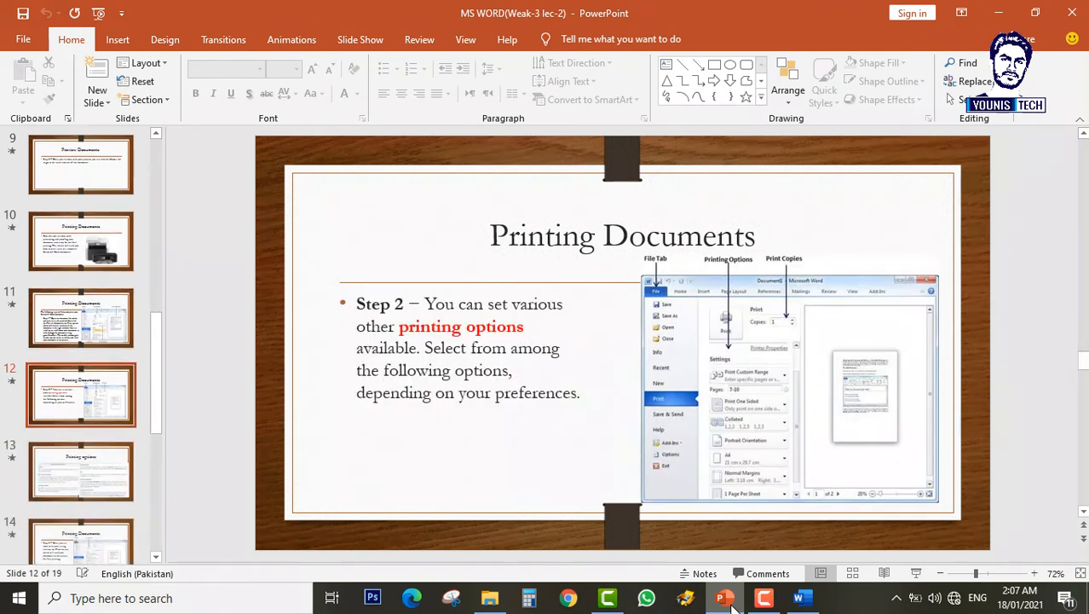